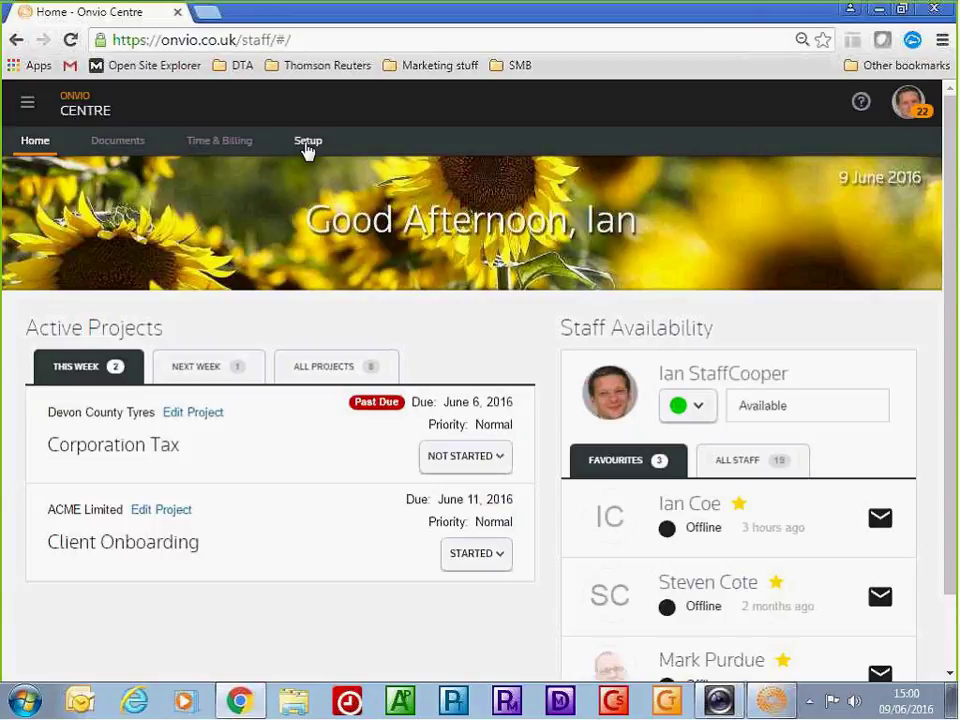
# Open the Corporation Tax (CORPTAX) project template from Setup > Project Templates
pyautogui.click(307, 145)
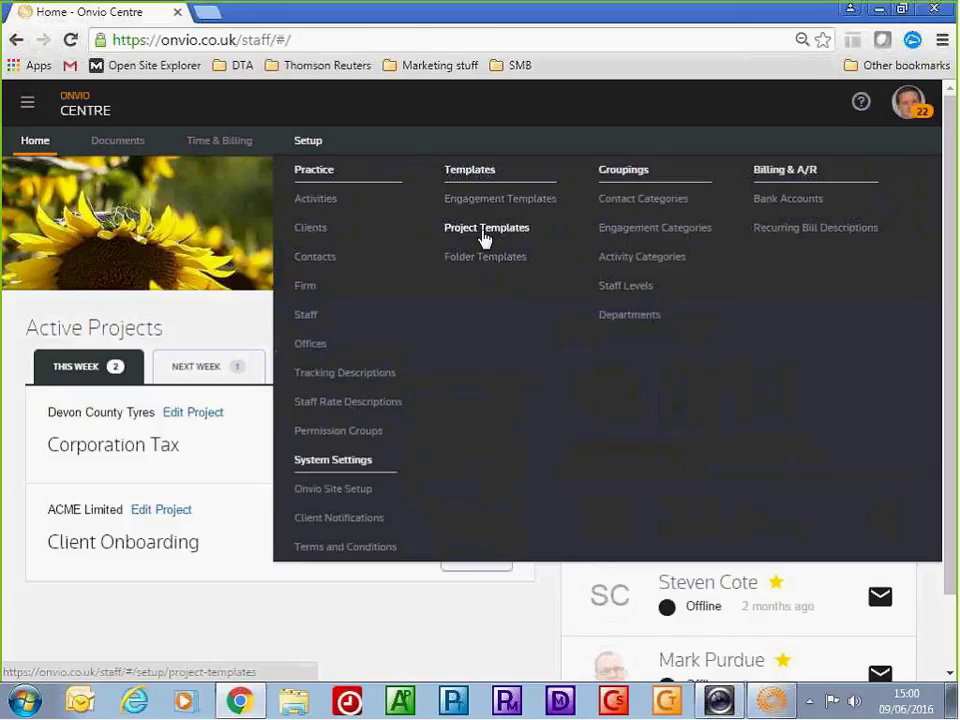
pyautogui.click(485, 230)
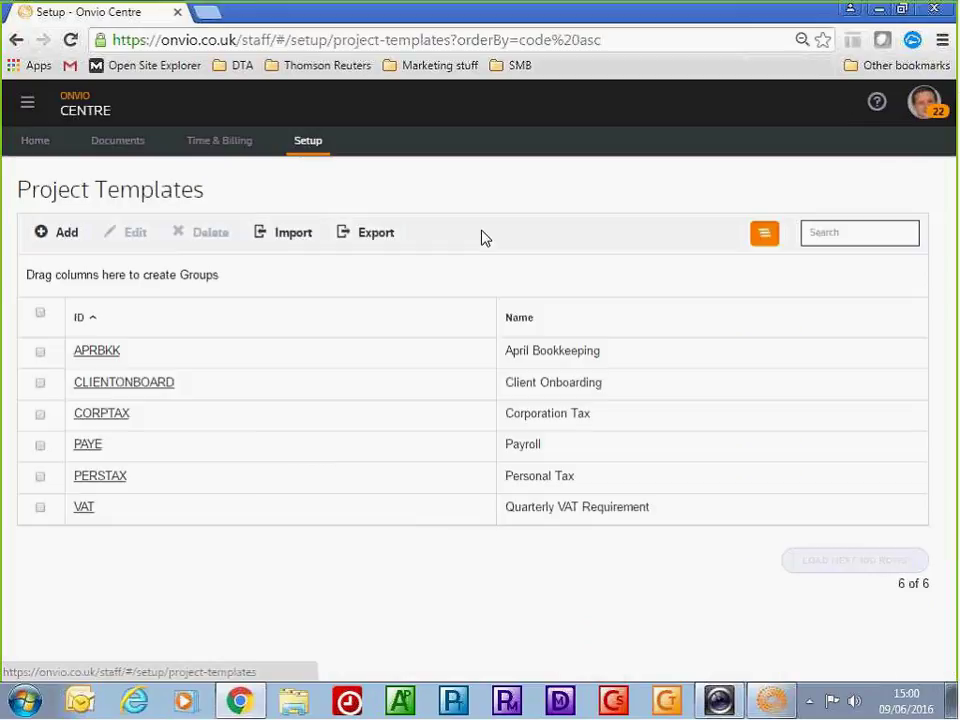
pyautogui.click(117, 421)
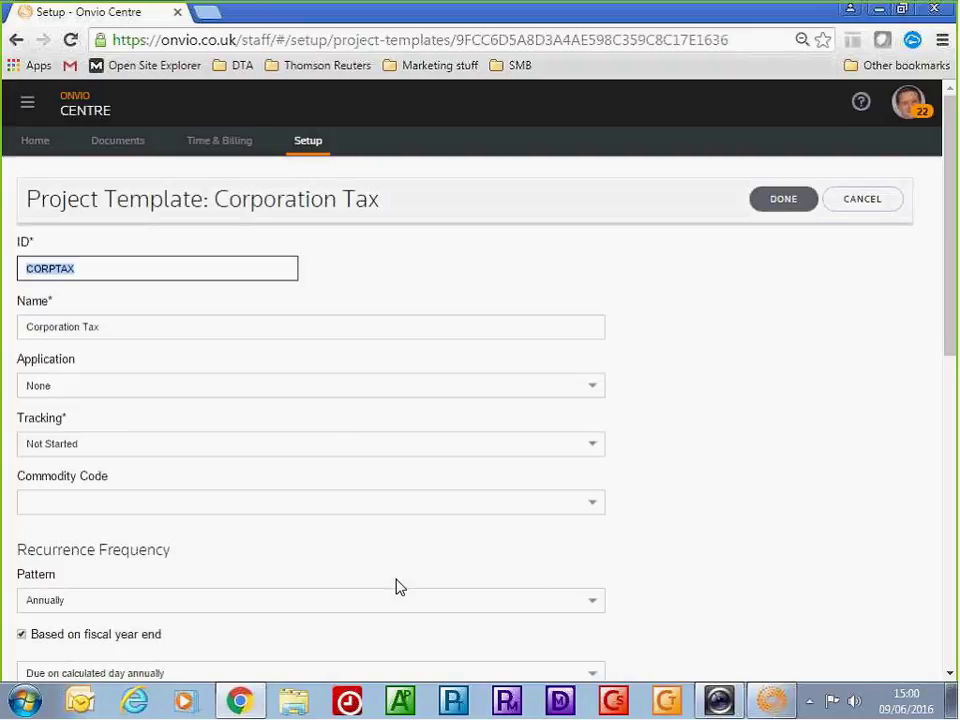
# Confirm the pattern stays Annually and responsible stays Specified Staff, then check Document Storage
pyautogui.click(152, 600)
pyautogui.scroll(-3, 465, 555)
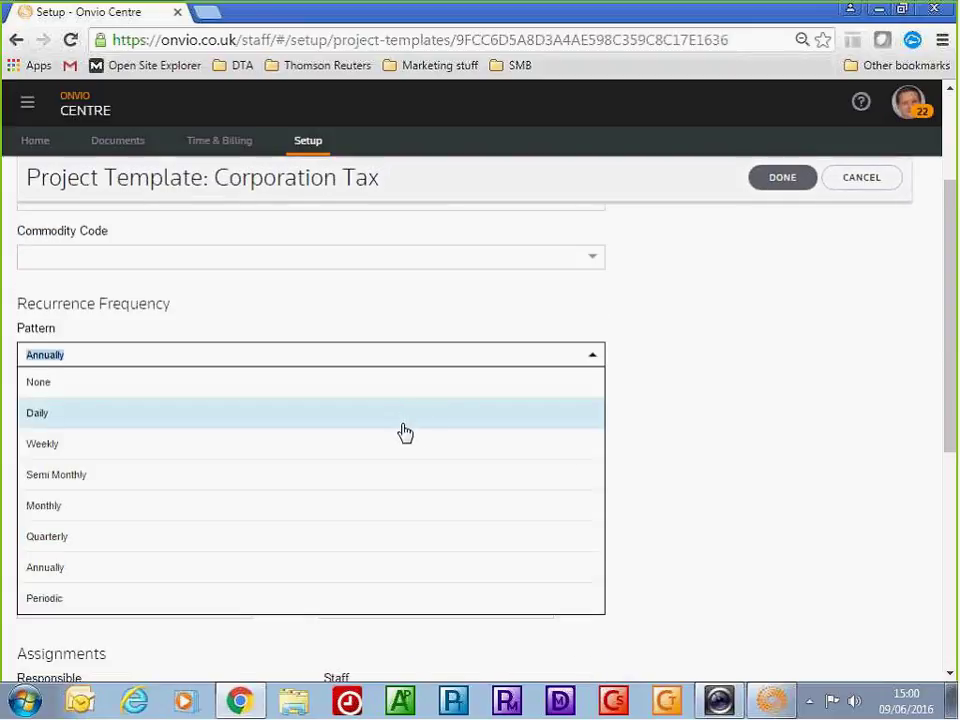
pyautogui.click(677, 447)
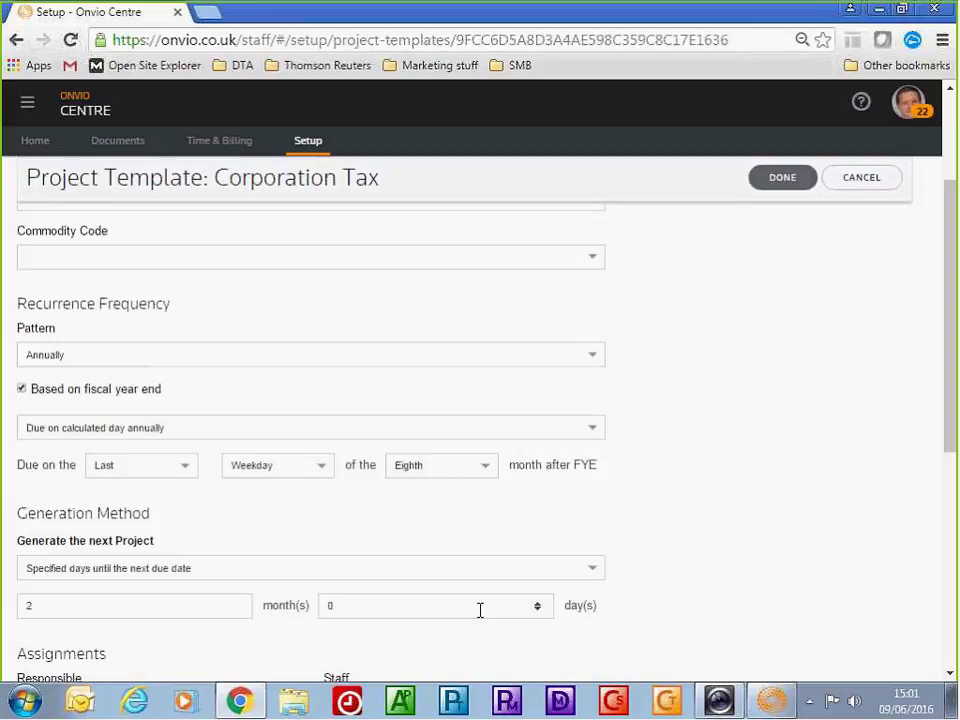
pyautogui.scroll(-3, 694, 552)
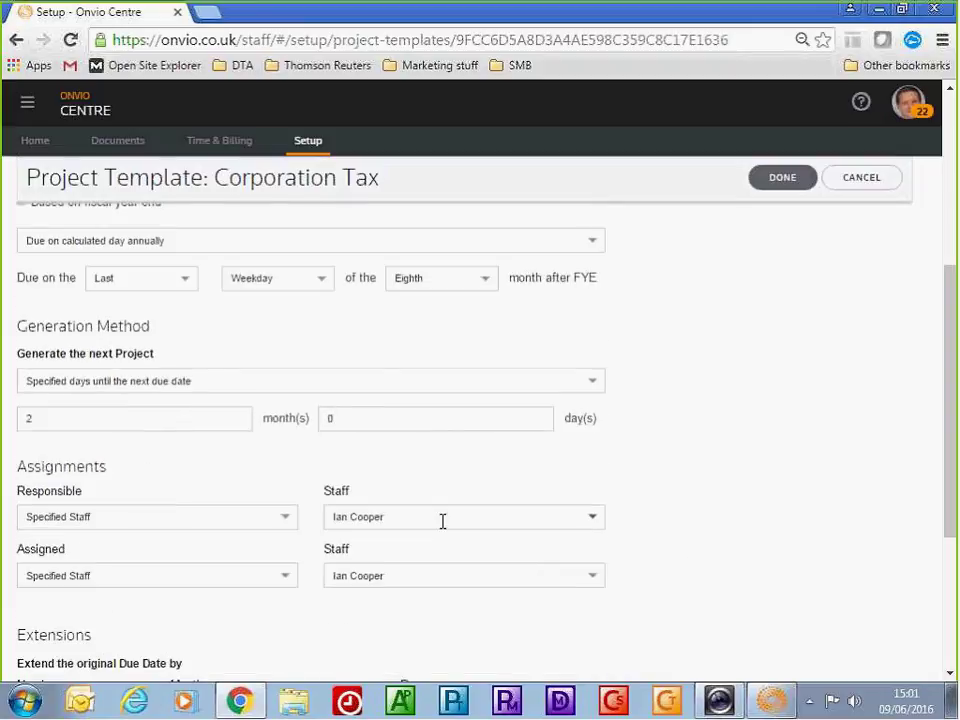
pyautogui.click(255, 519)
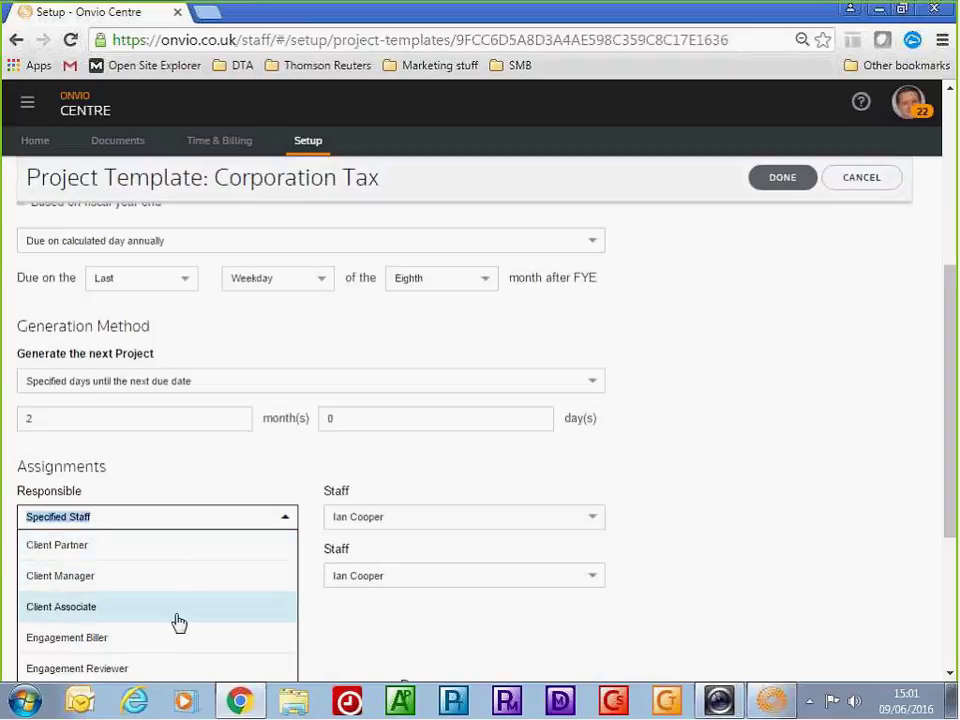
pyautogui.click(409, 645)
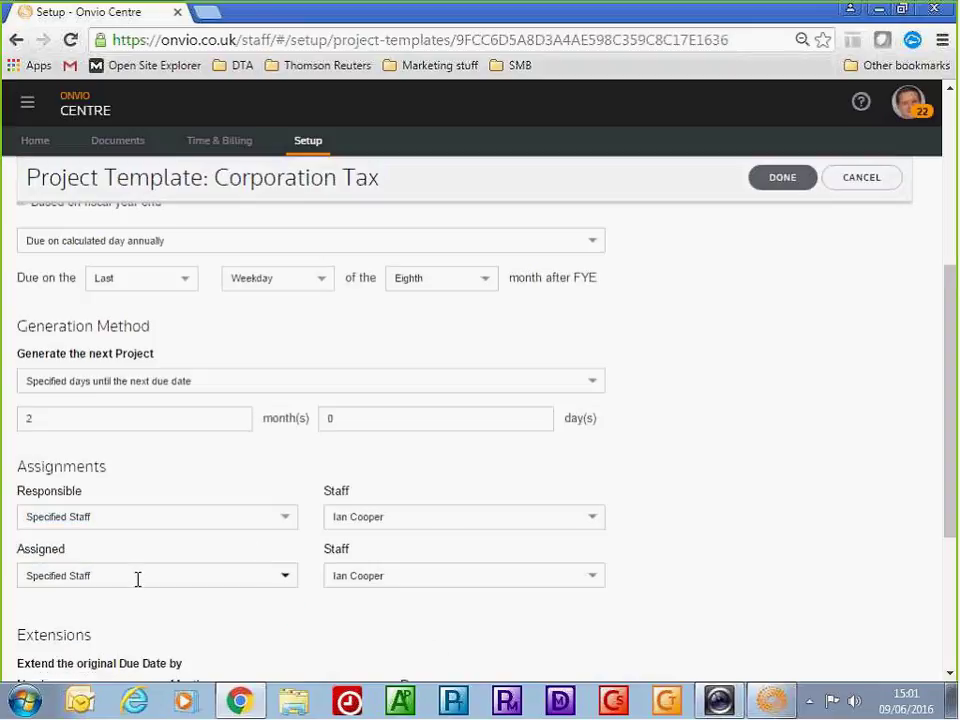
pyautogui.scroll(-3, 261, 628)
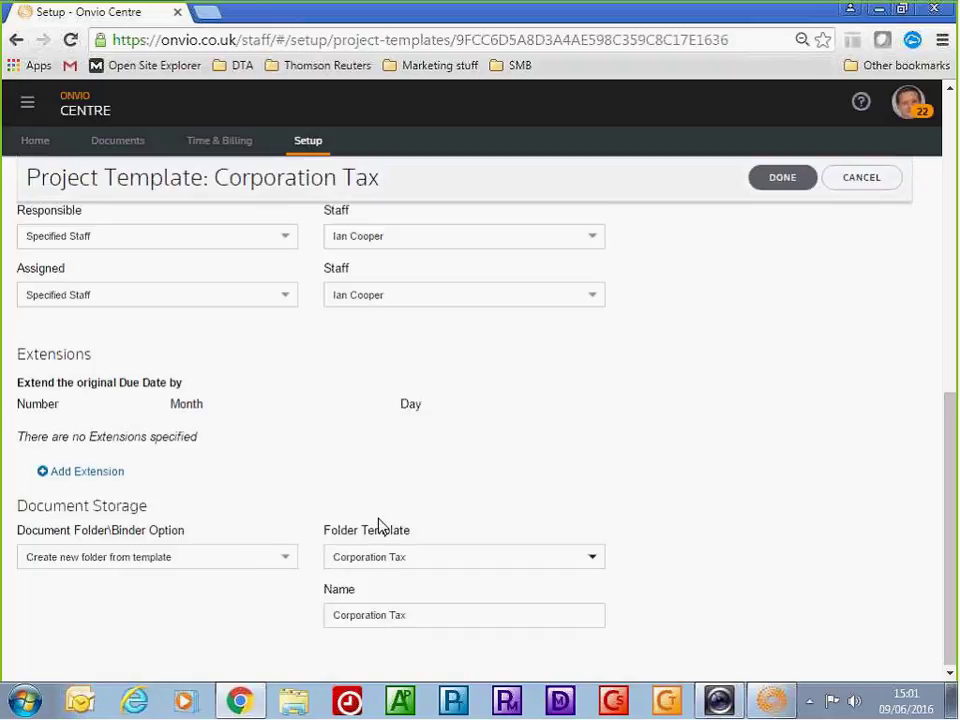
pyautogui.click(309, 146)
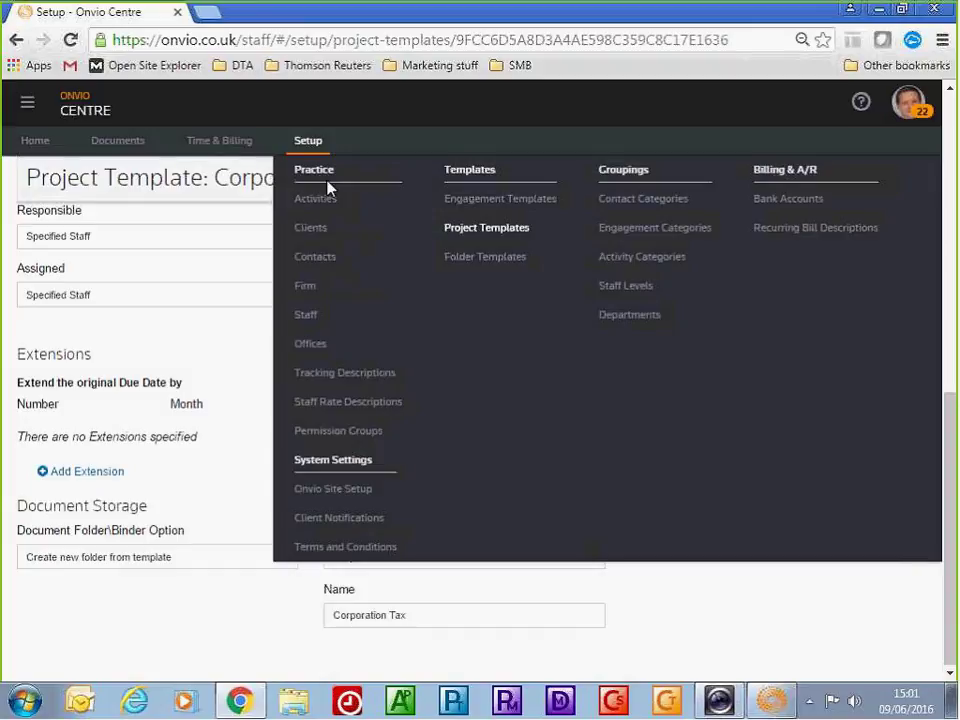
# Open the Client Onboarding template from the Folder Templates list to view its contents
pyautogui.click(467, 258)
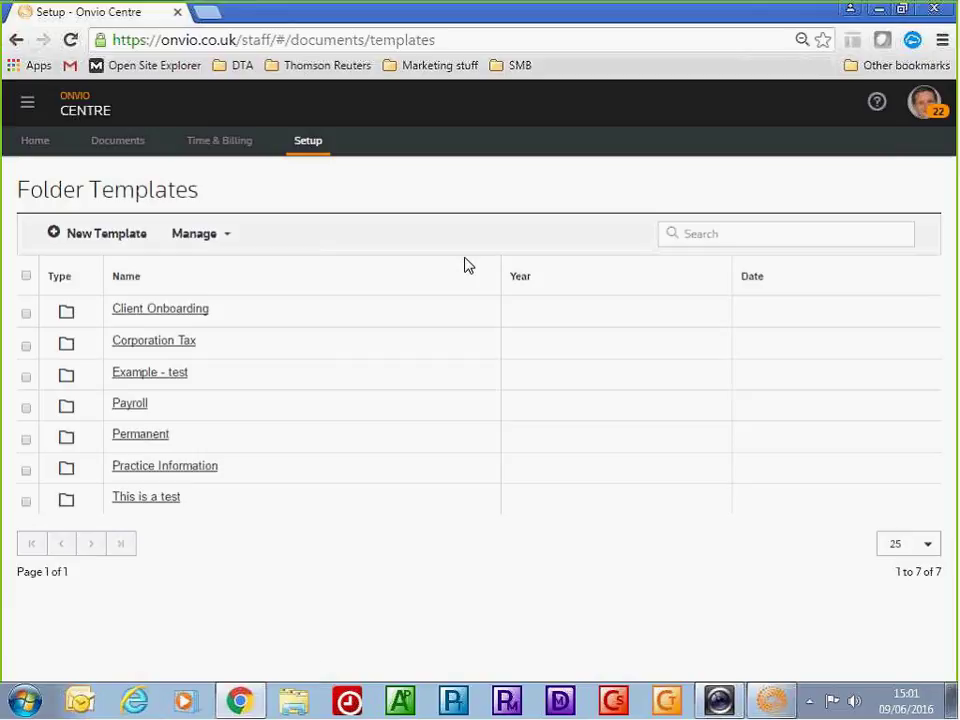
pyautogui.click(178, 312)
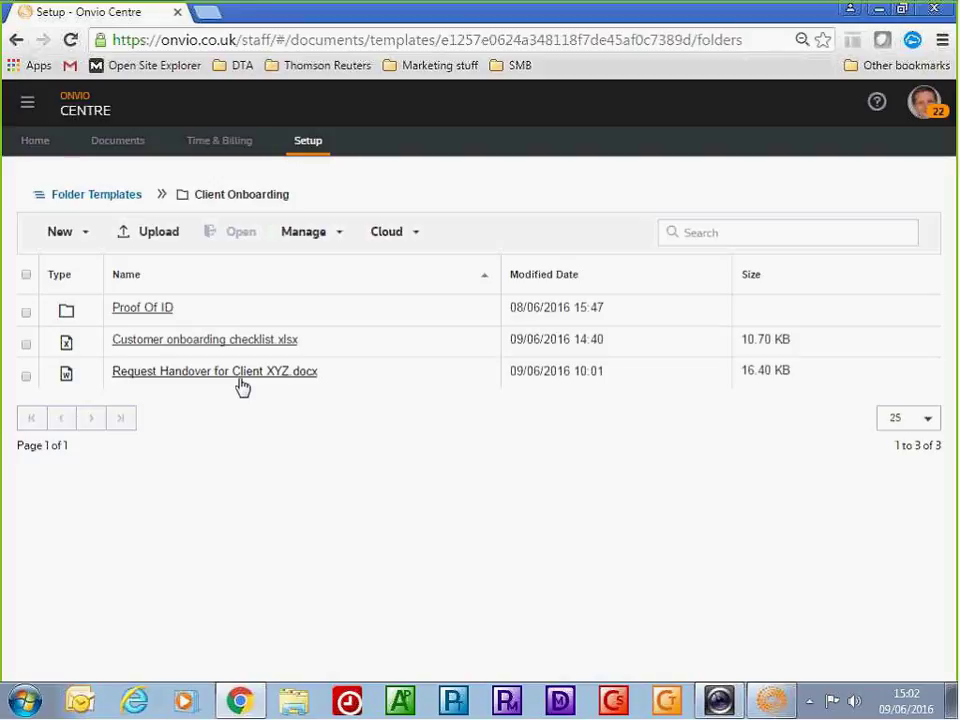
# Search the Setup clients list for 'zeus' and open client Zues123's record
pyautogui.click(318, 150)
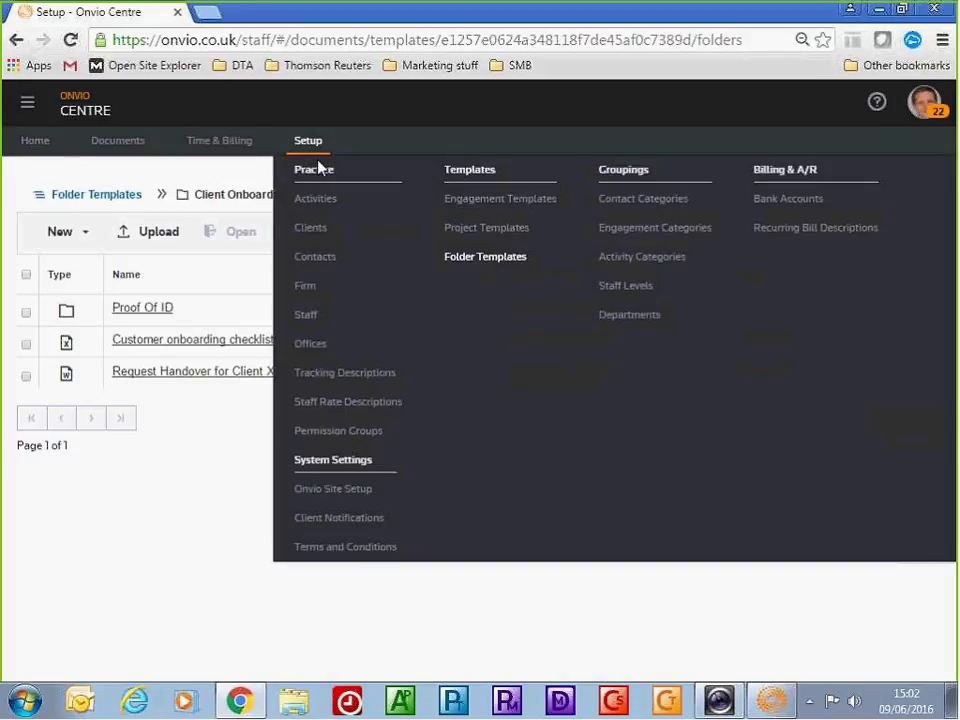
pyautogui.click(317, 233)
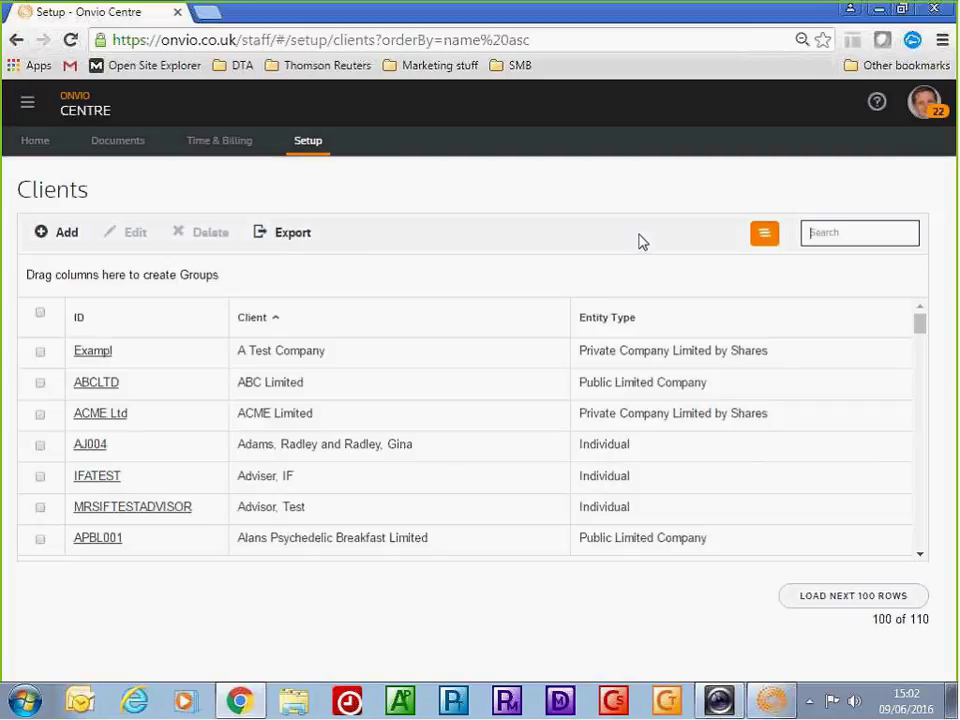
pyautogui.write('zeus')
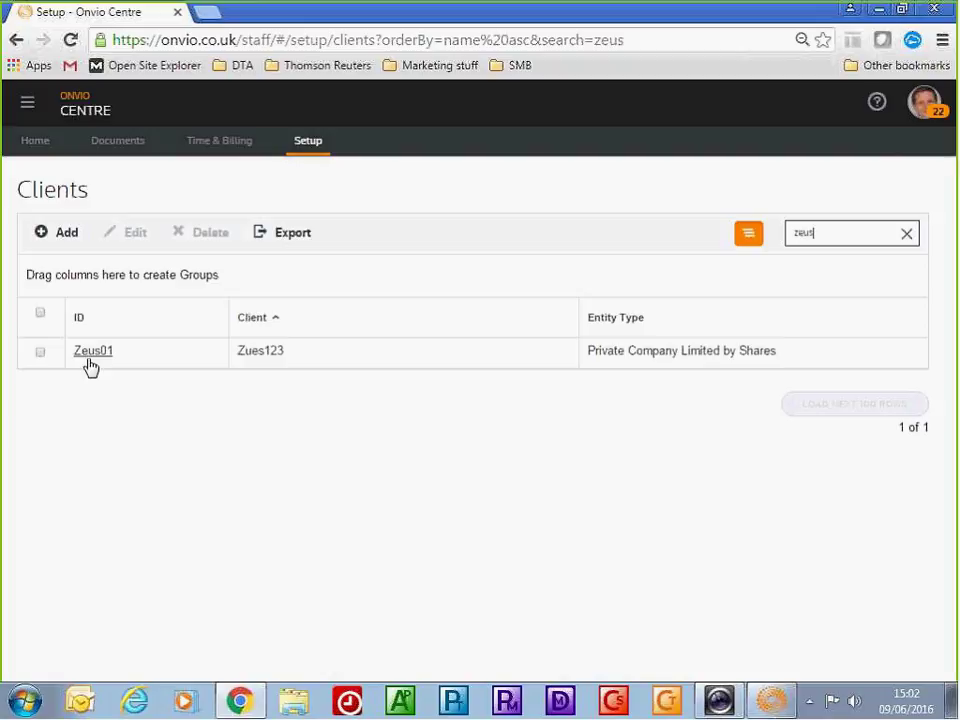
pyautogui.click(90, 360)
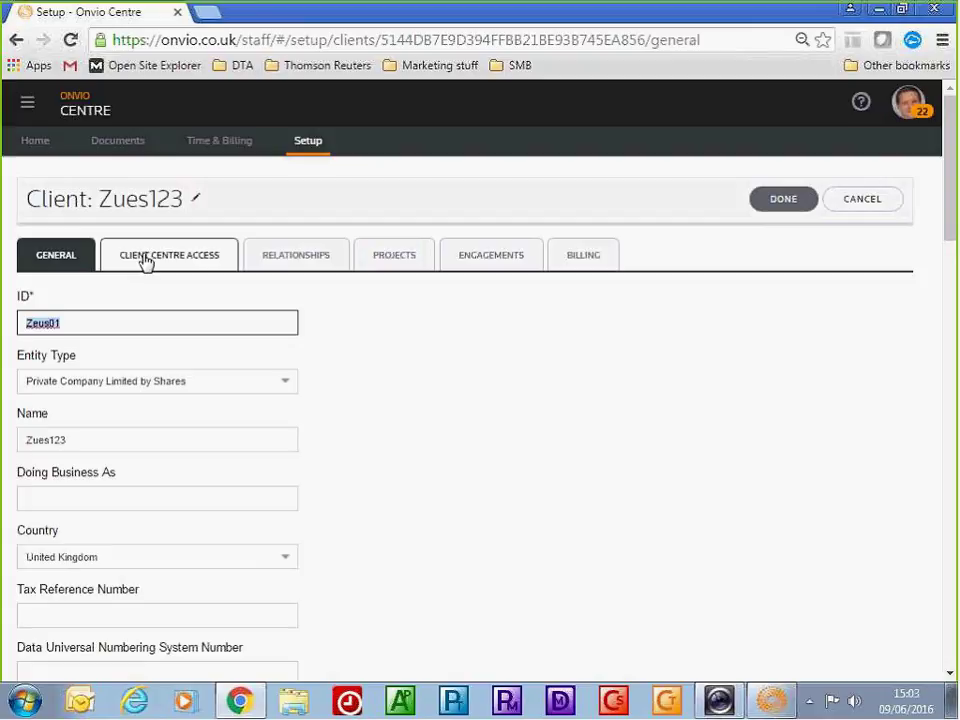
pyautogui.click(412, 262)
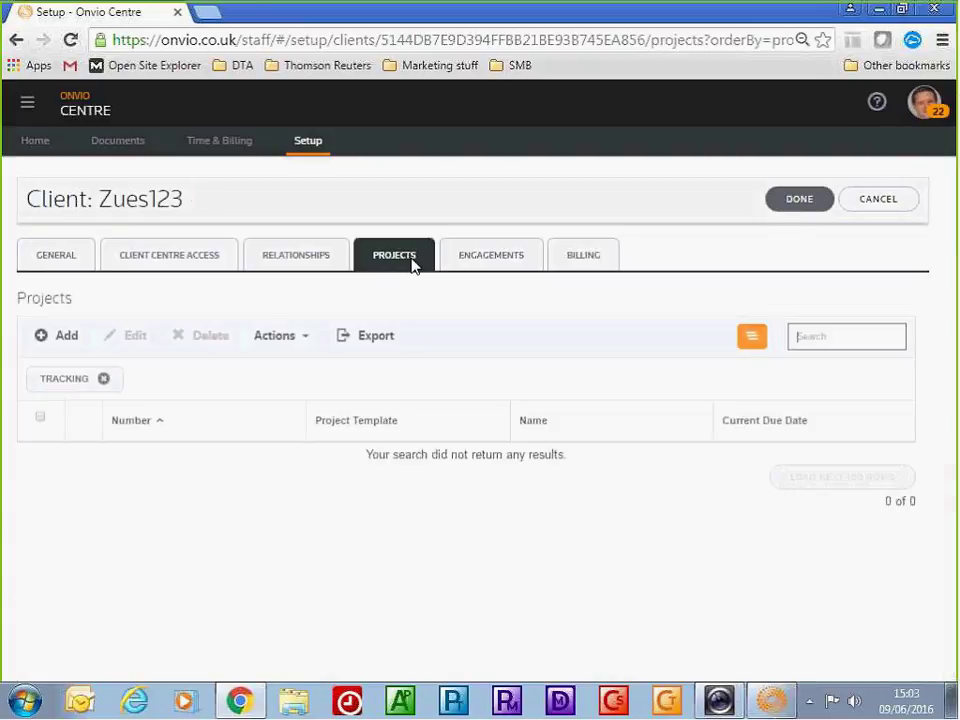
# Add and save a new Zues123 project based on the Client Onboarding template
pyautogui.click(62, 340)
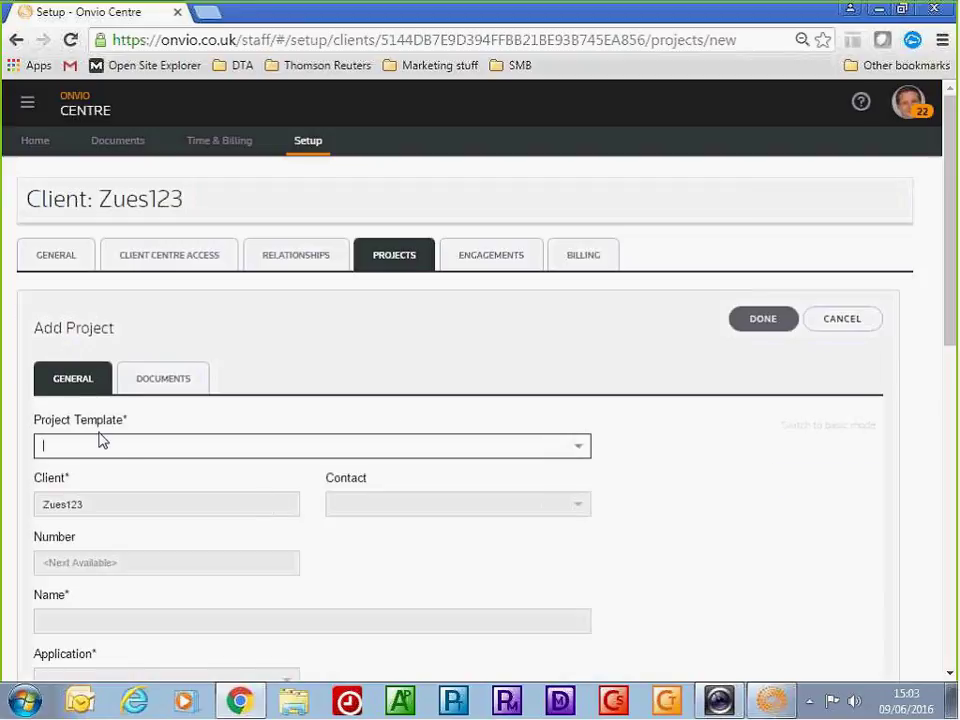
pyautogui.click(131, 444)
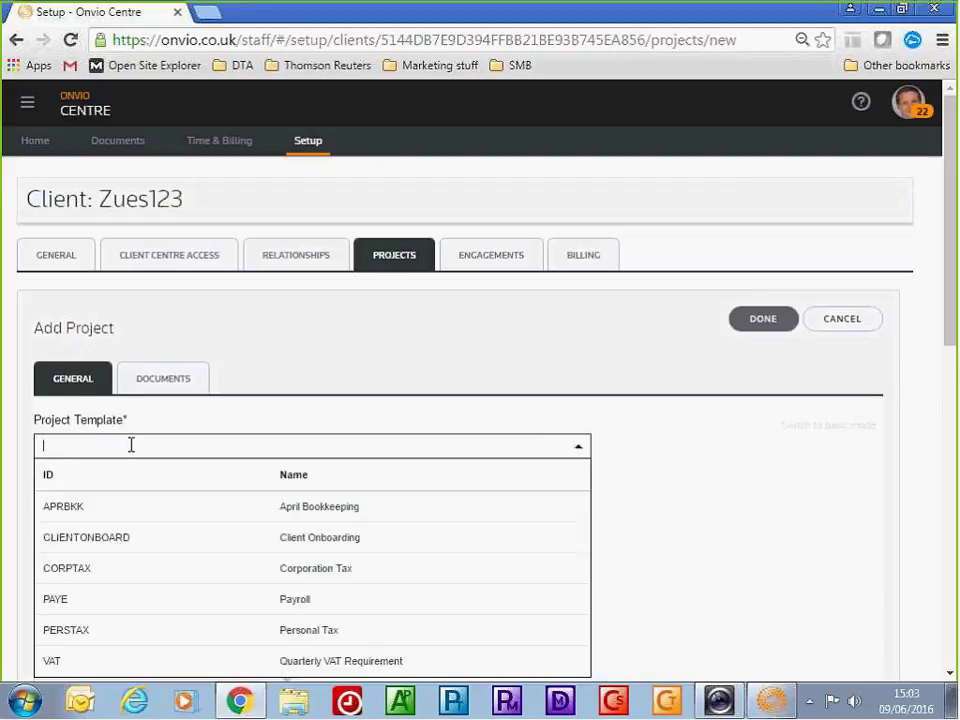
pyautogui.click(185, 548)
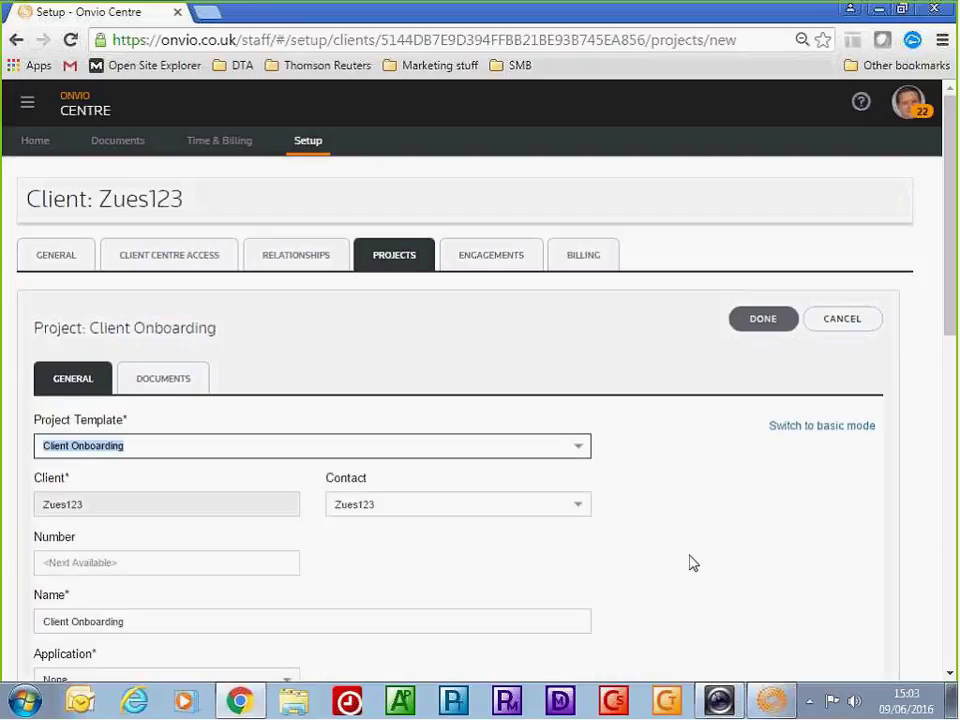
pyautogui.scroll(-2, 690, 562)
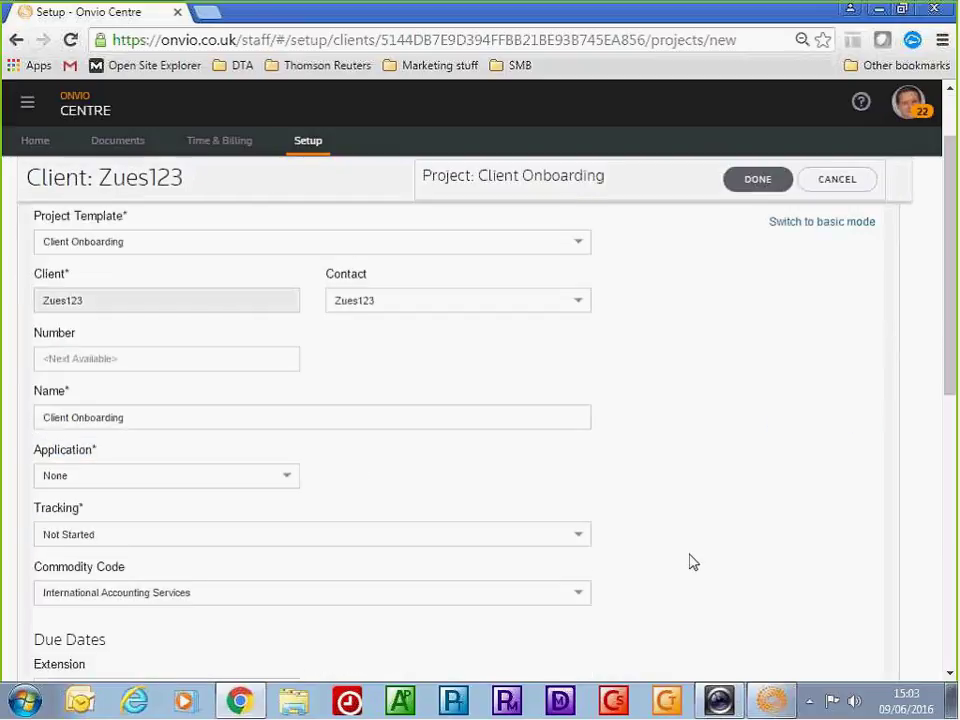
pyautogui.scroll(-2, 690, 562)
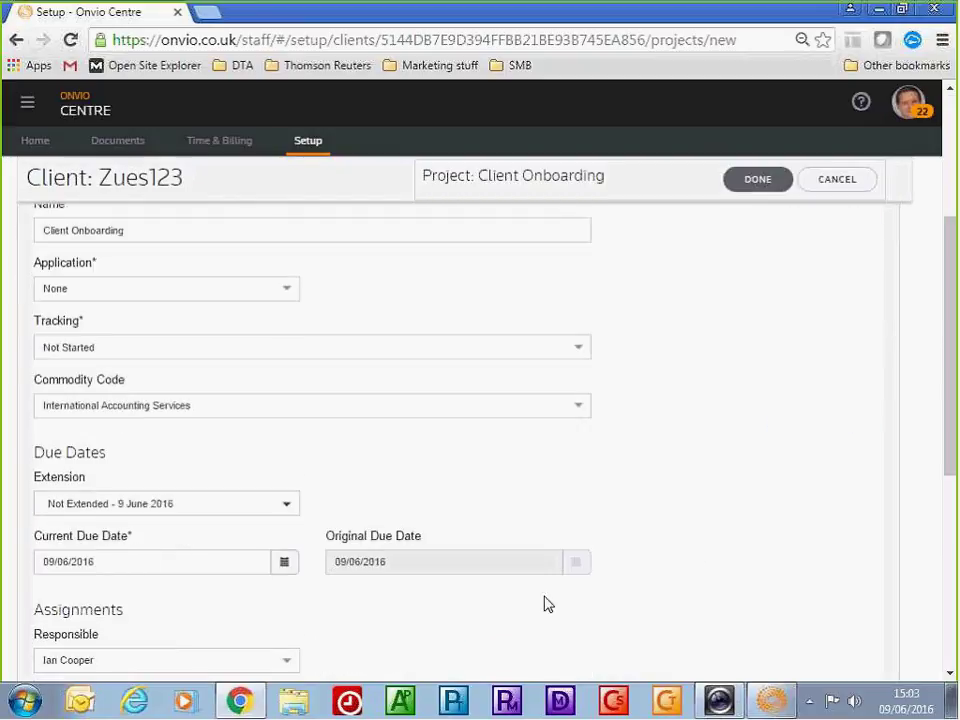
pyautogui.scroll(-1, 541, 622)
pyautogui.scroll(-1, 430, 580)
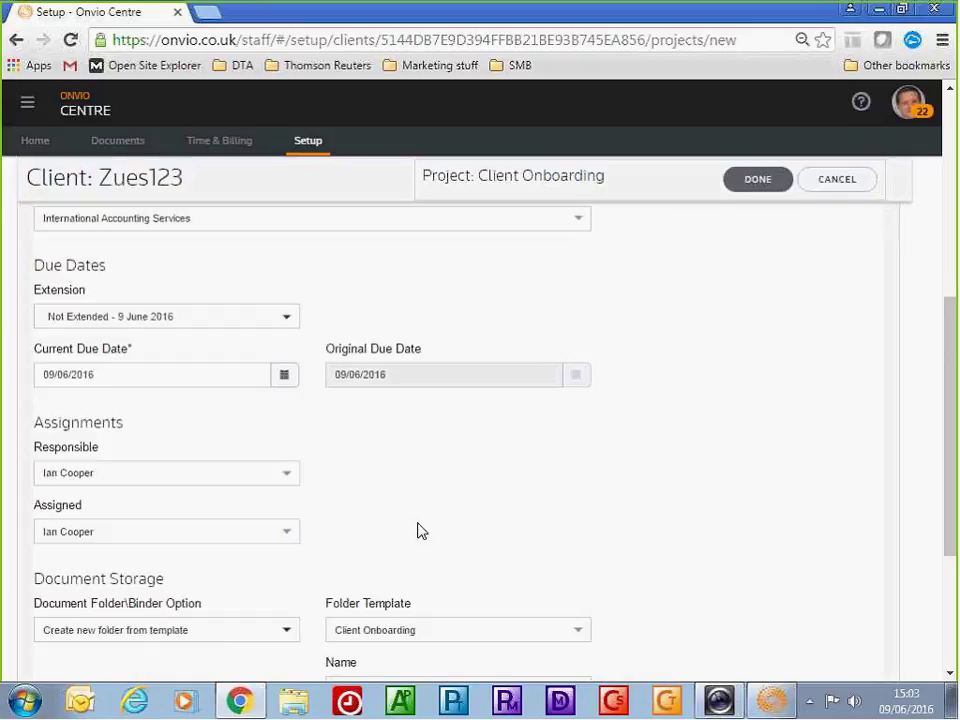
pyautogui.click(757, 182)
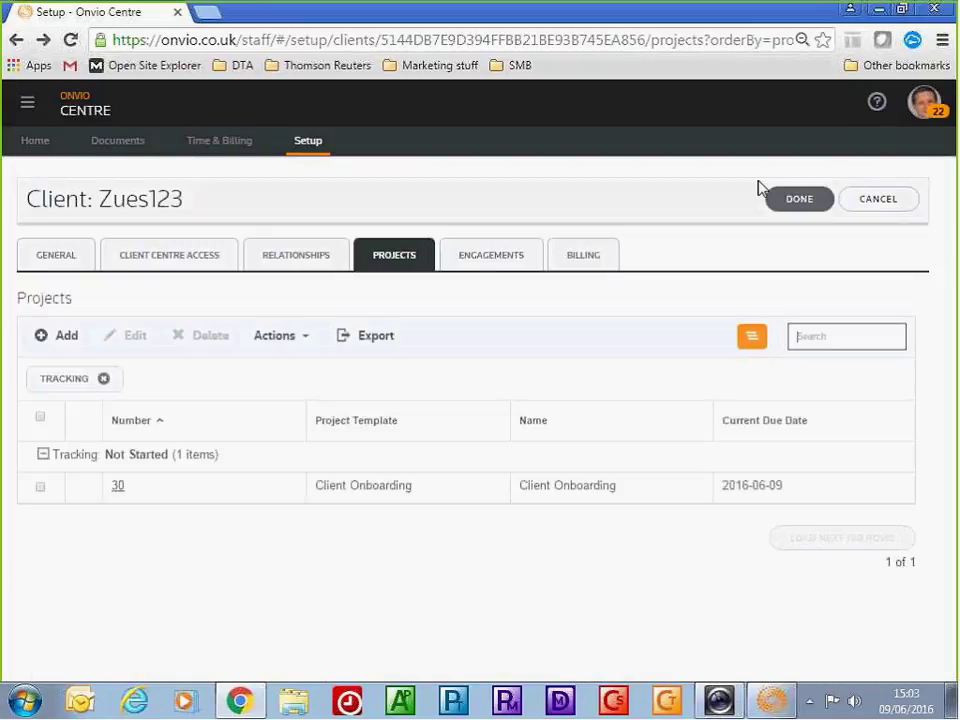
pyautogui.click(31, 143)
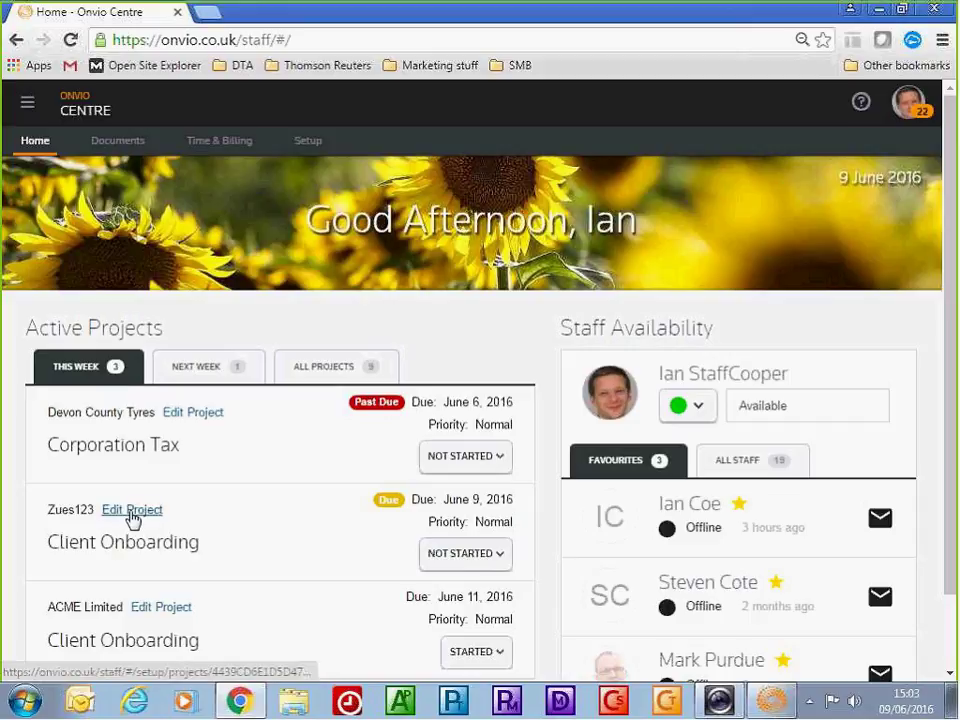
# Open Customer onboarding checklist.xlsx from the Client Onboarding project's documents through Onvio Link
pyautogui.click(131, 512)
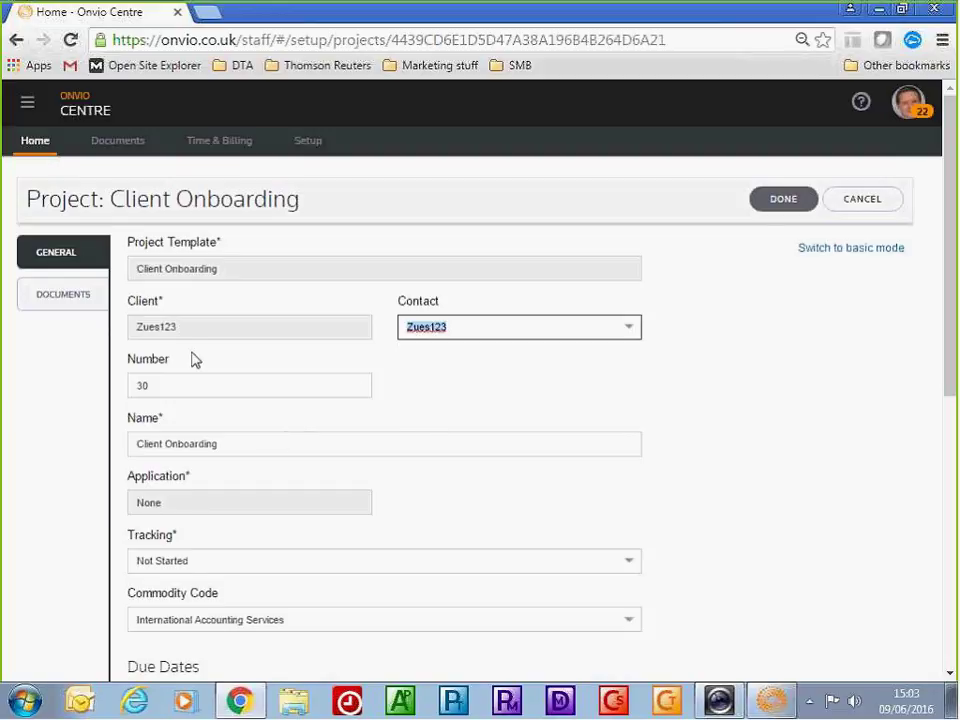
pyautogui.click(43, 305)
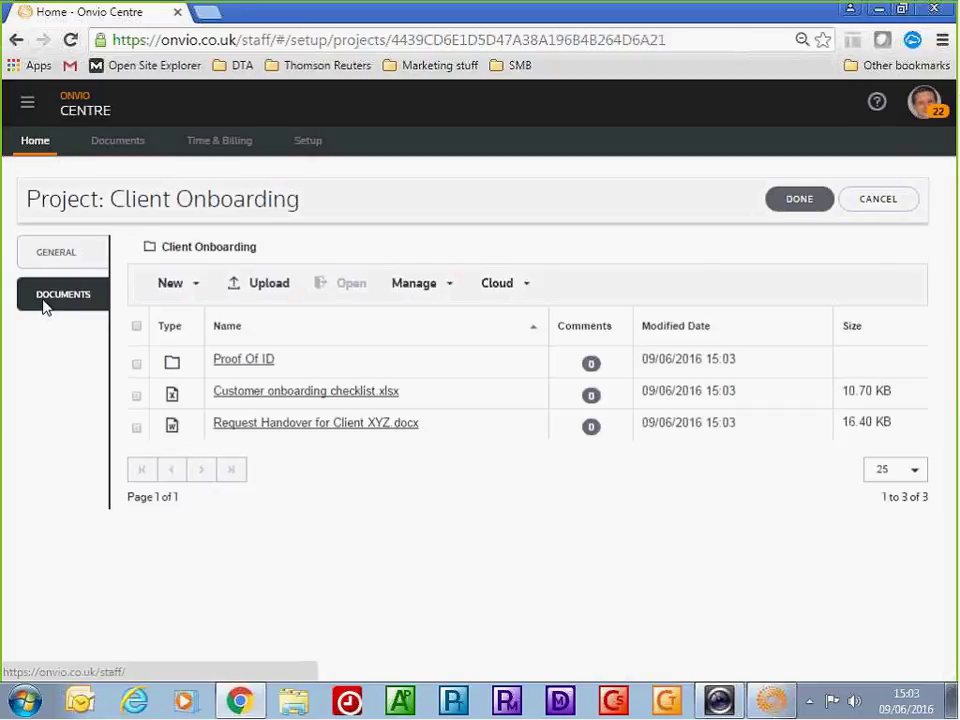
pyautogui.click(137, 398)
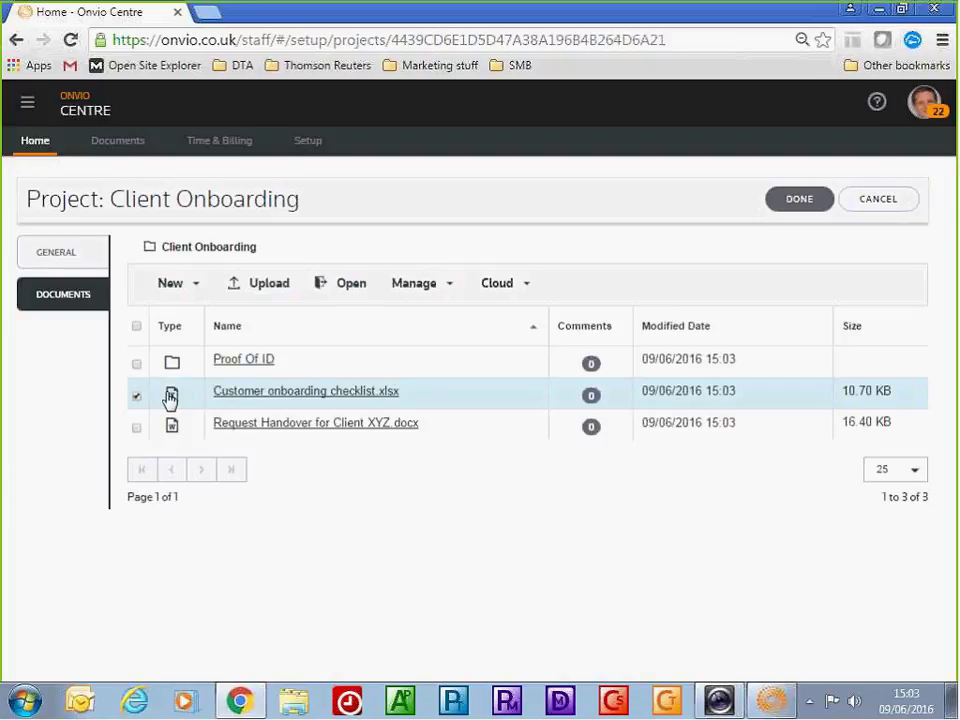
pyautogui.click(343, 289)
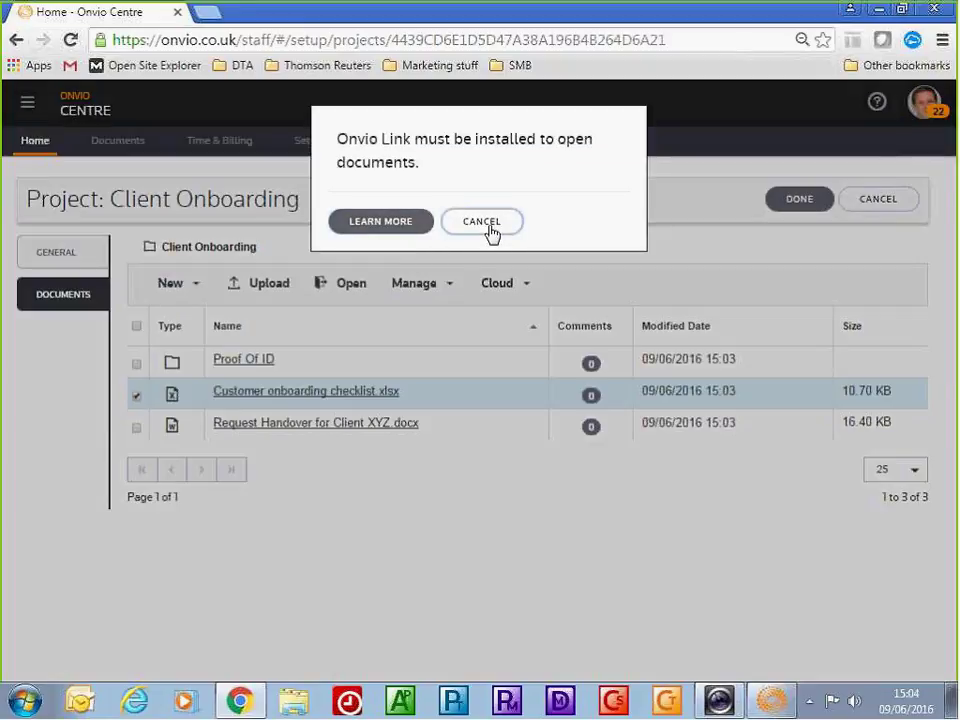
pyautogui.click(490, 230)
pyautogui.moveTo(773, 708)
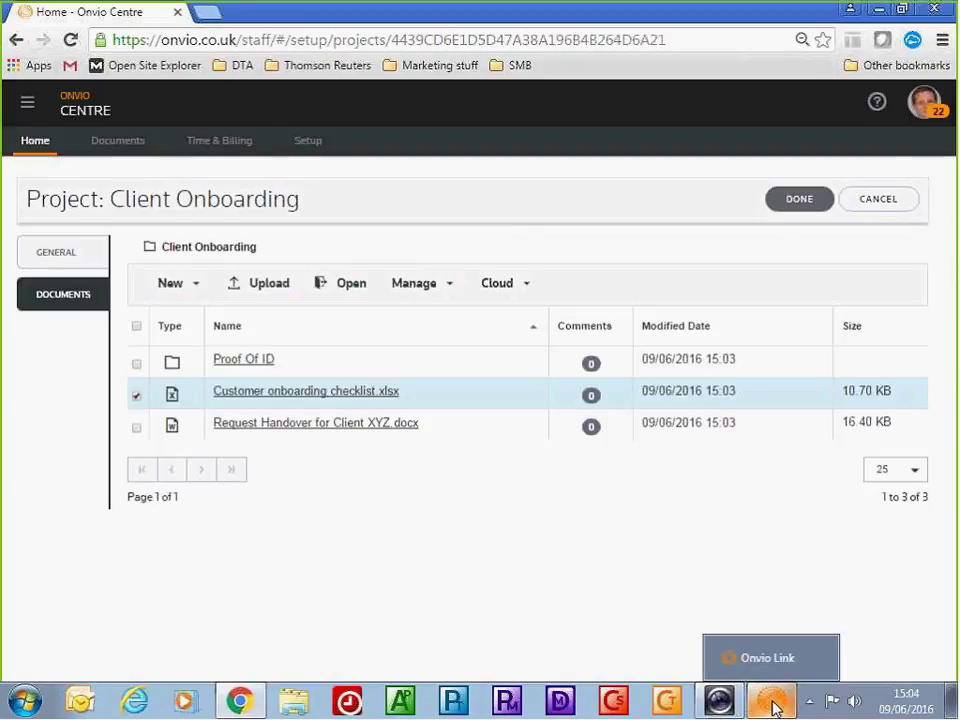
pyautogui.click(773, 708)
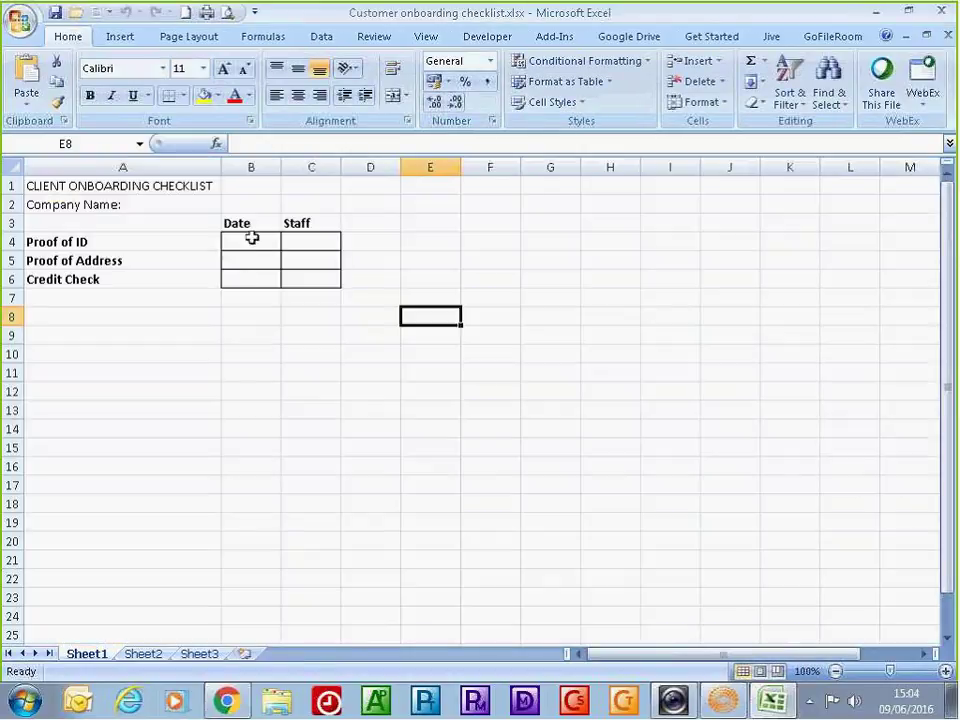
# Record today's date (09/06/2016) and staff initials for Proof of ID in B4 and C4
pyautogui.click(251, 238)
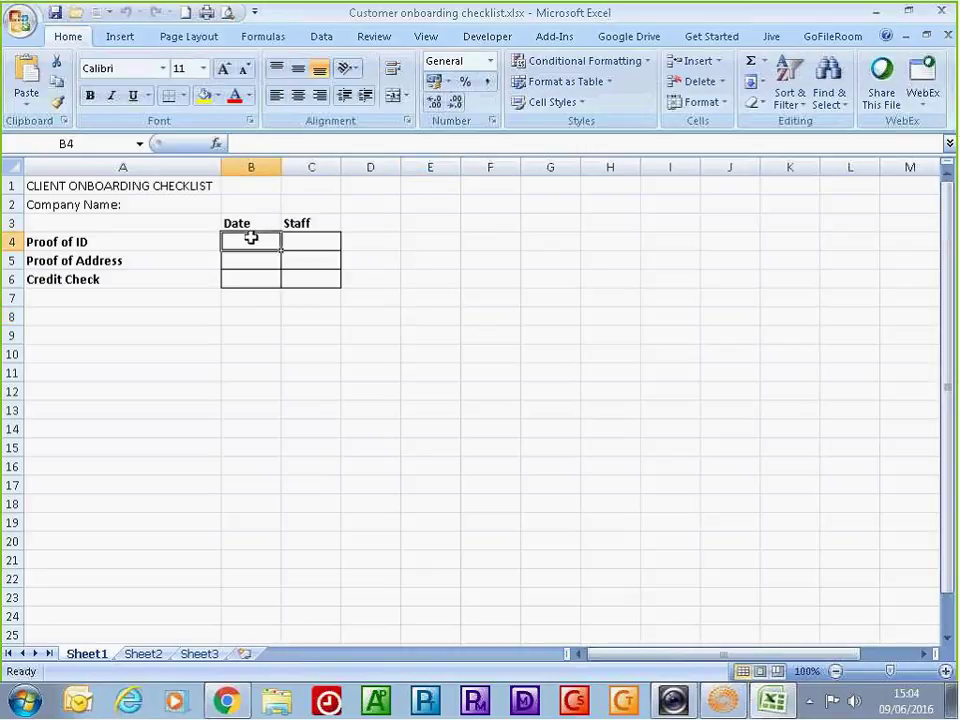
pyautogui.hotkey('ctrl', ';')
pyautogui.press('Tab')
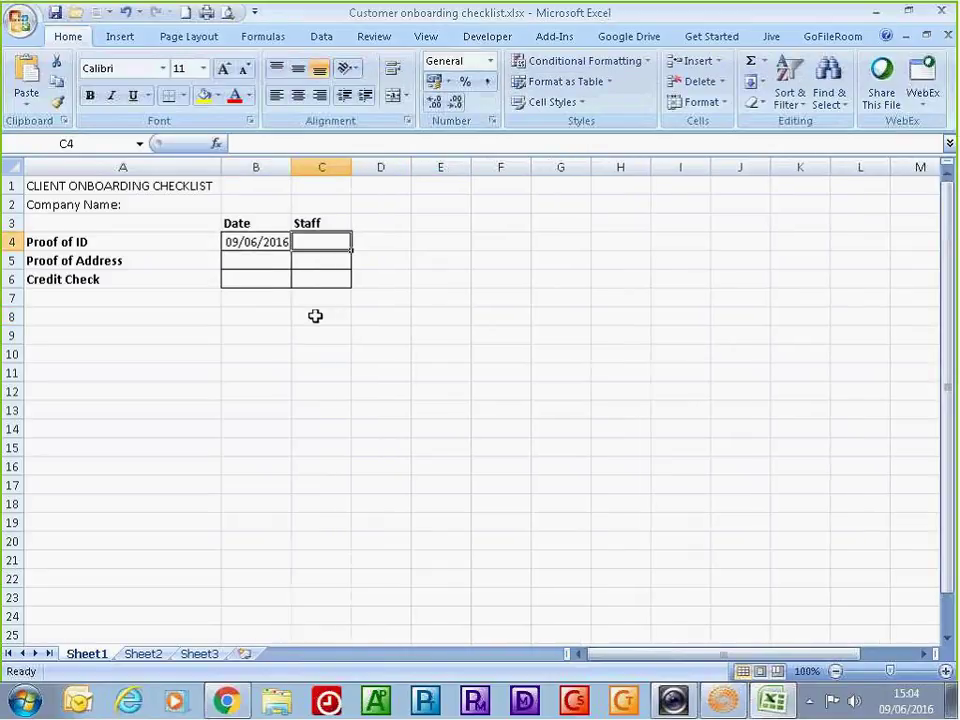
pyautogui.write('IDC')
pyautogui.press('Return')
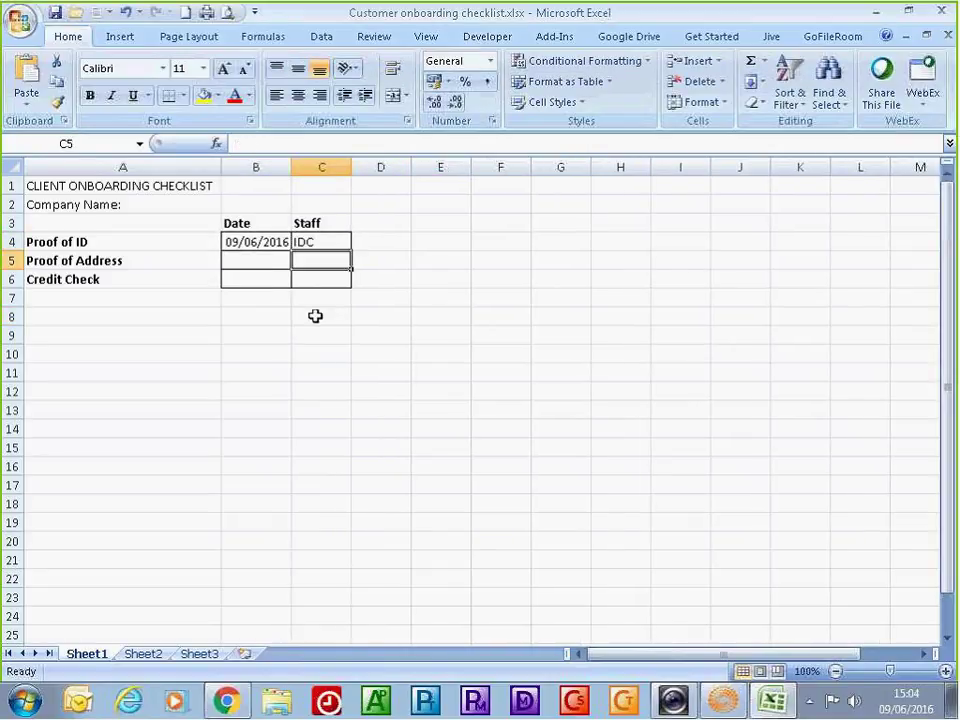
# Enter Zeus as the company name in cell B2
pyautogui.click(268, 205)
pyautogui.write('Zeus')
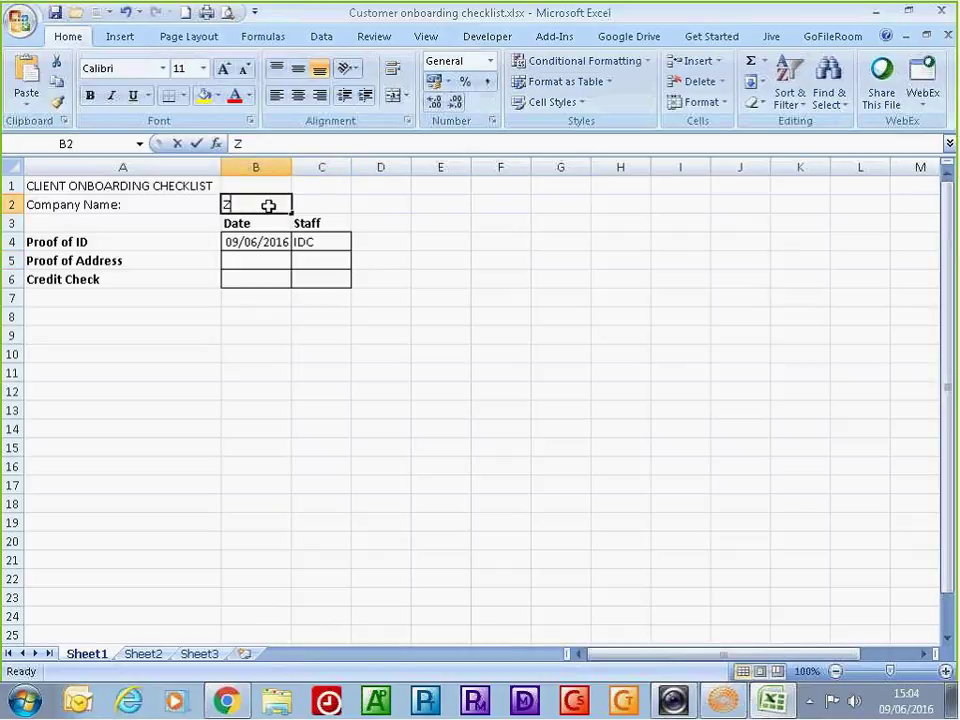
pyautogui.press('Return')
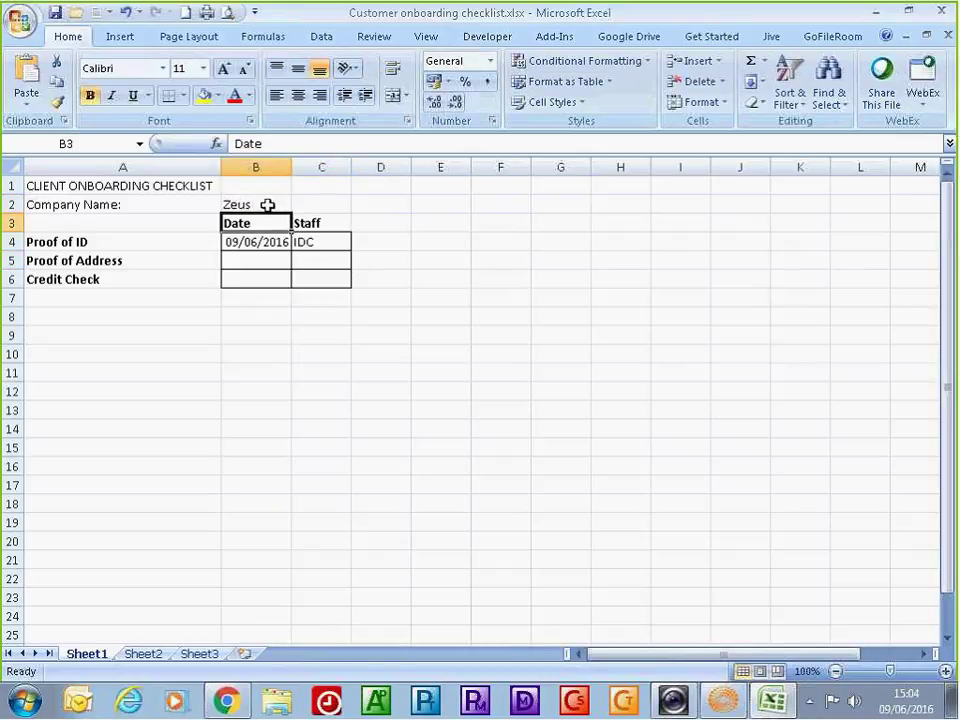
pyautogui.click(57, 18)
# Close Excel and sync the edited Customer onboarding checklist.xlsx back to Onvio via Onvio Link
pyautogui.click(941, 12)
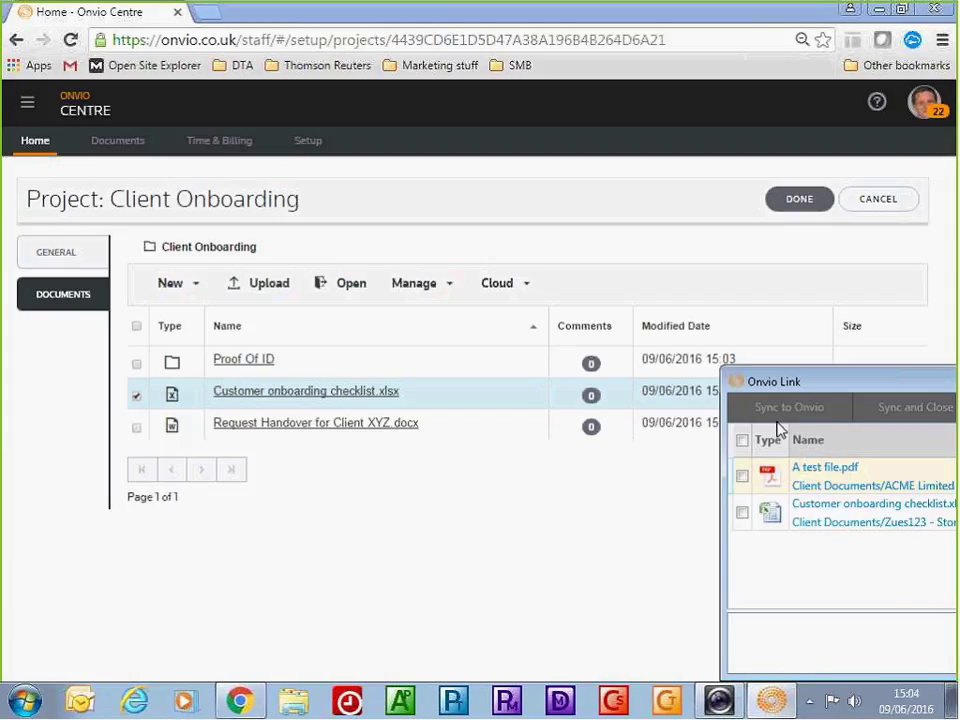
pyautogui.moveTo(815, 388); pyautogui.dragTo(668, 386)
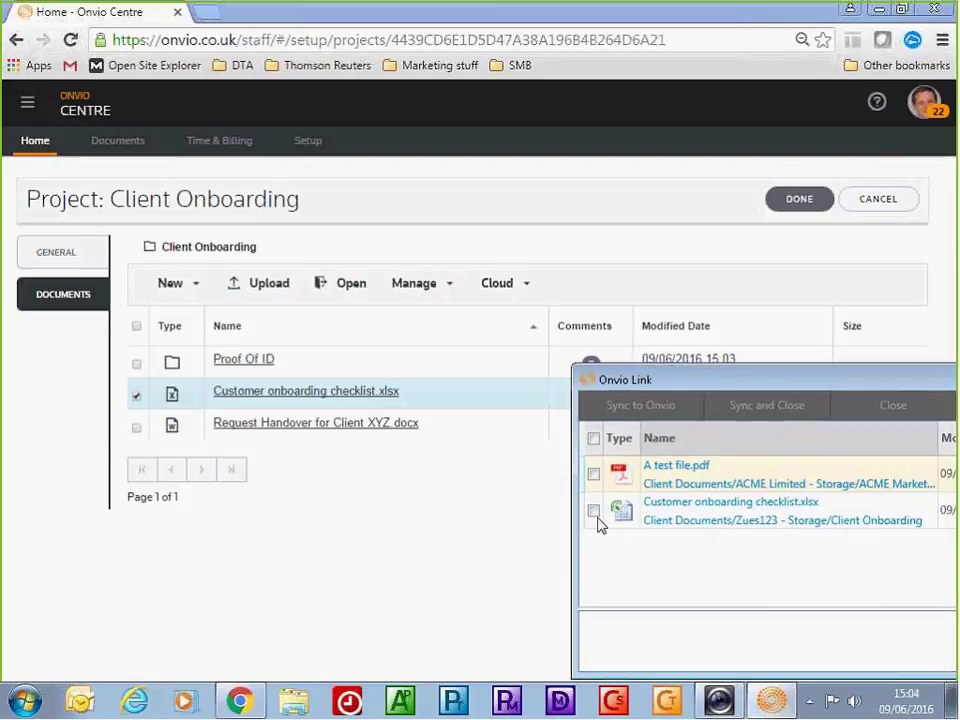
pyautogui.click(593, 511)
pyautogui.click(658, 410)
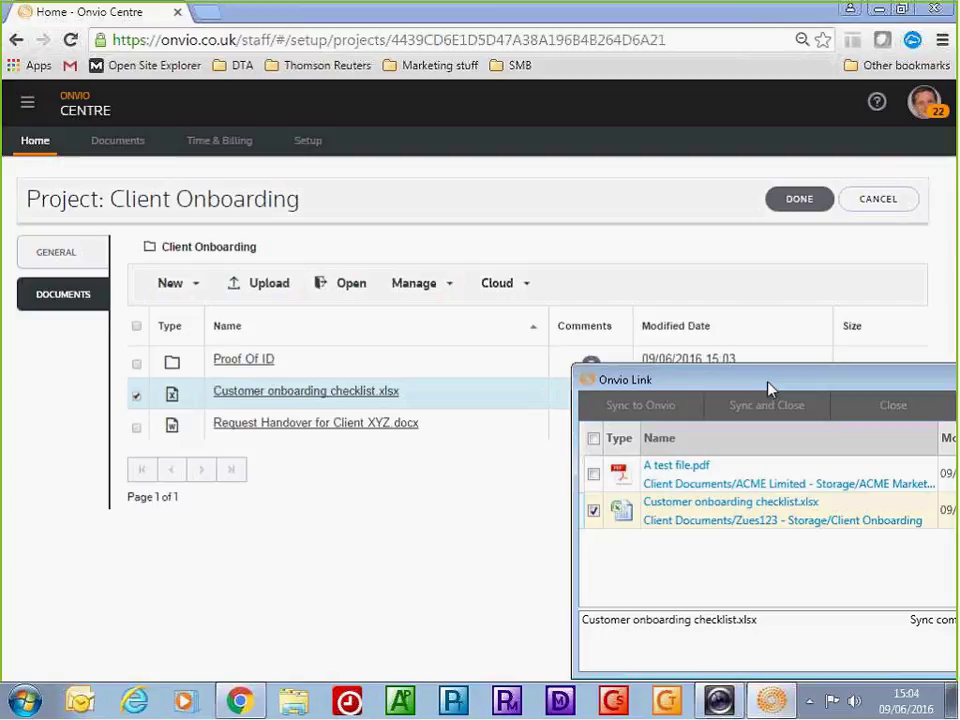
pyautogui.moveTo(773, 381); pyautogui.dragTo(679, 377)
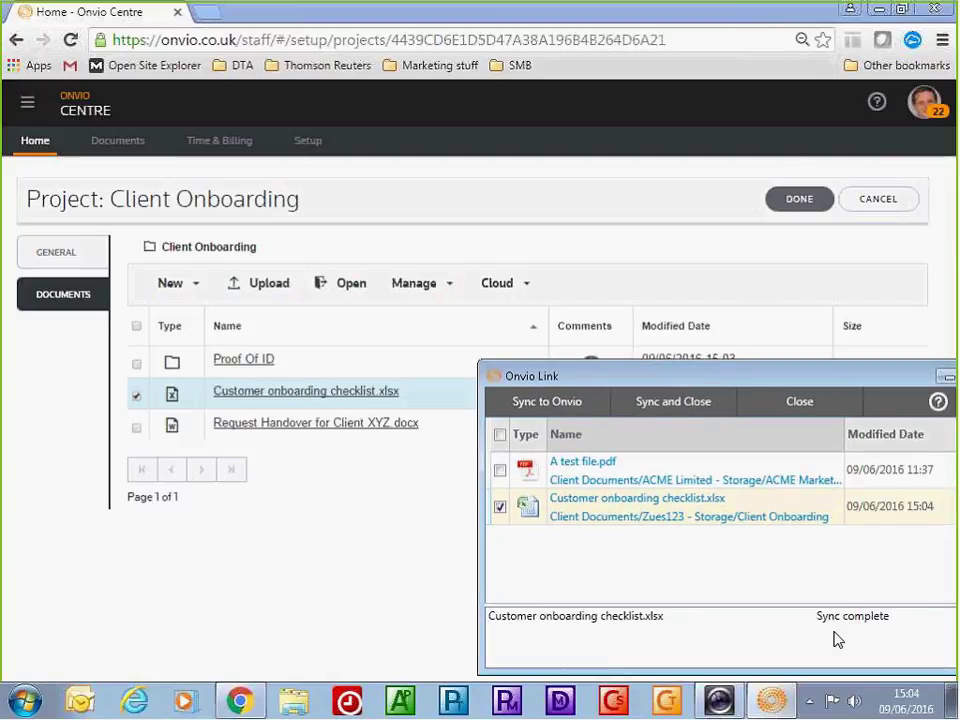
pyautogui.click(946, 378)
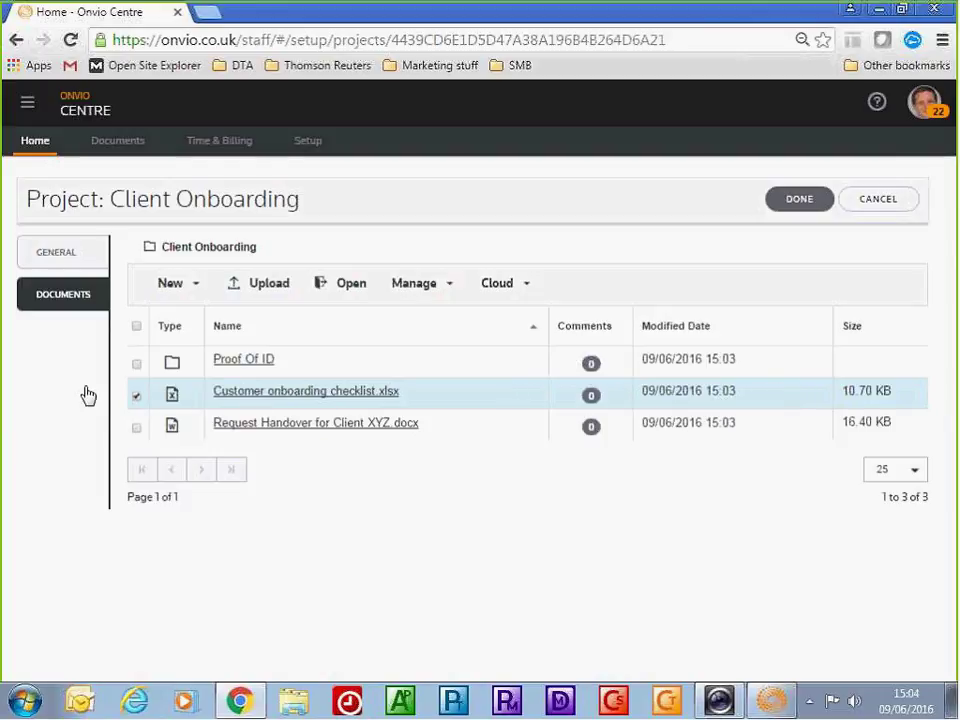
pyautogui.click(137, 396)
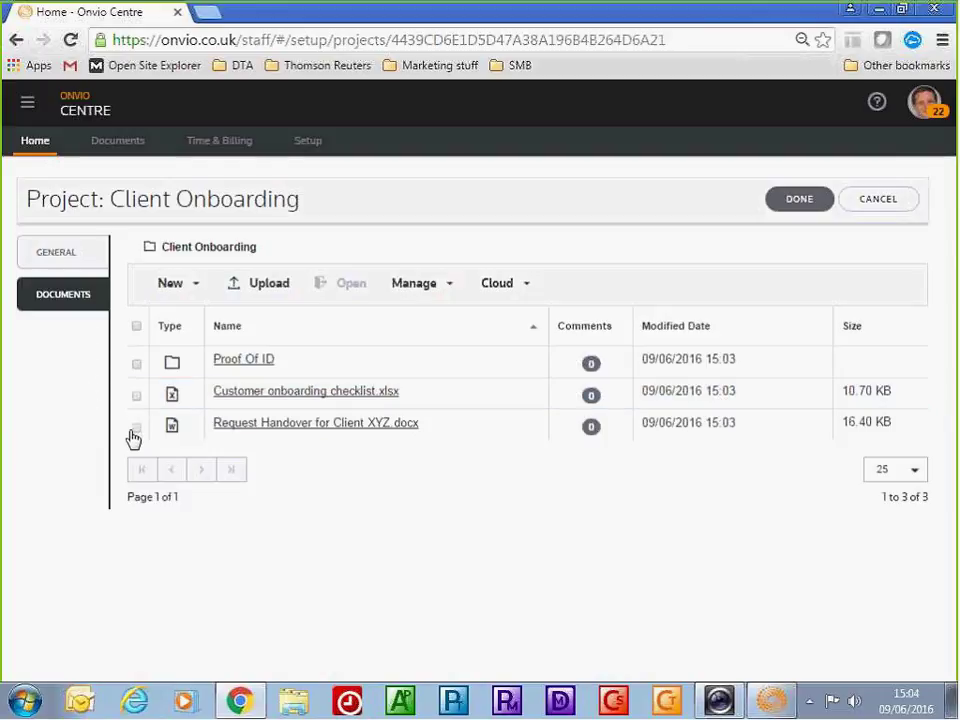
# Start sending Request Handover for Client XYZ.docx and enter a recipient
pyautogui.click(137, 428)
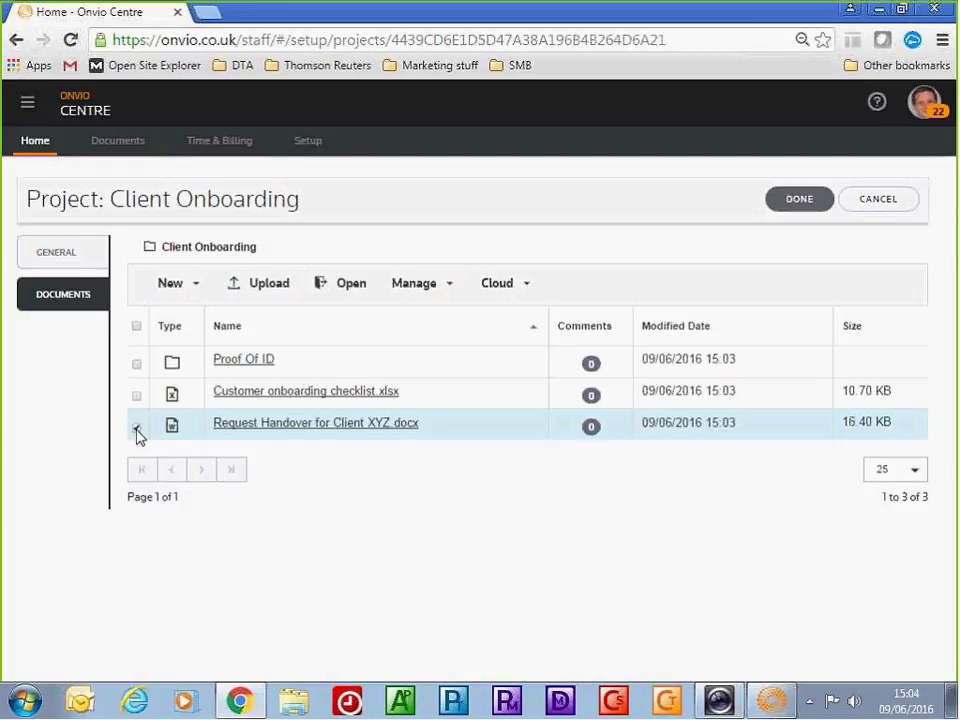
pyautogui.click(450, 290)
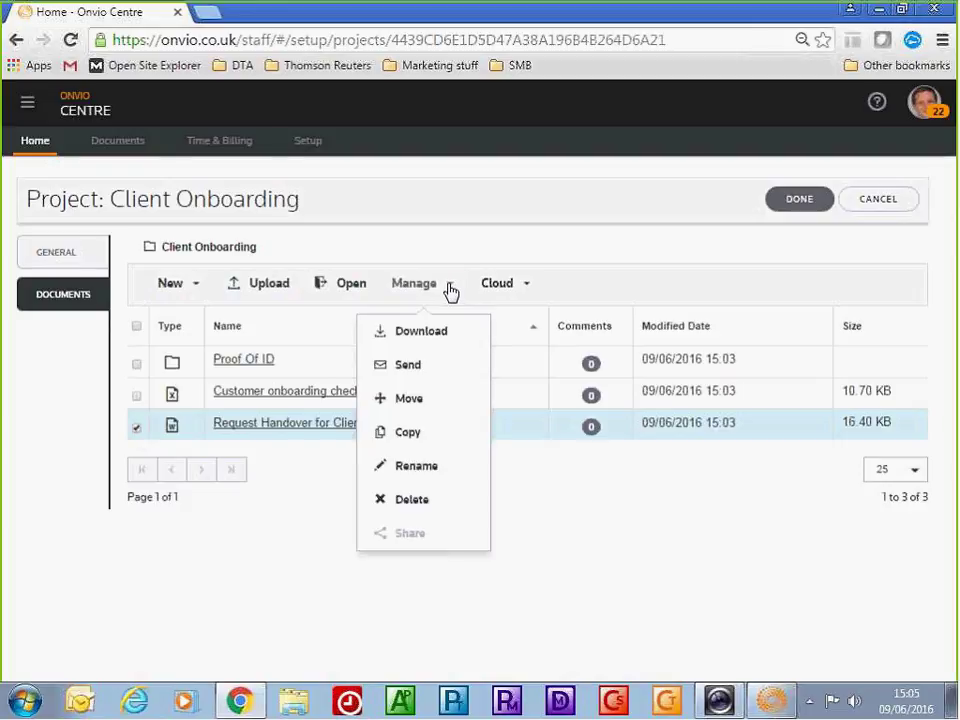
pyautogui.click(417, 367)
pyautogui.write('ficit')
pyautogui.write('tiu')
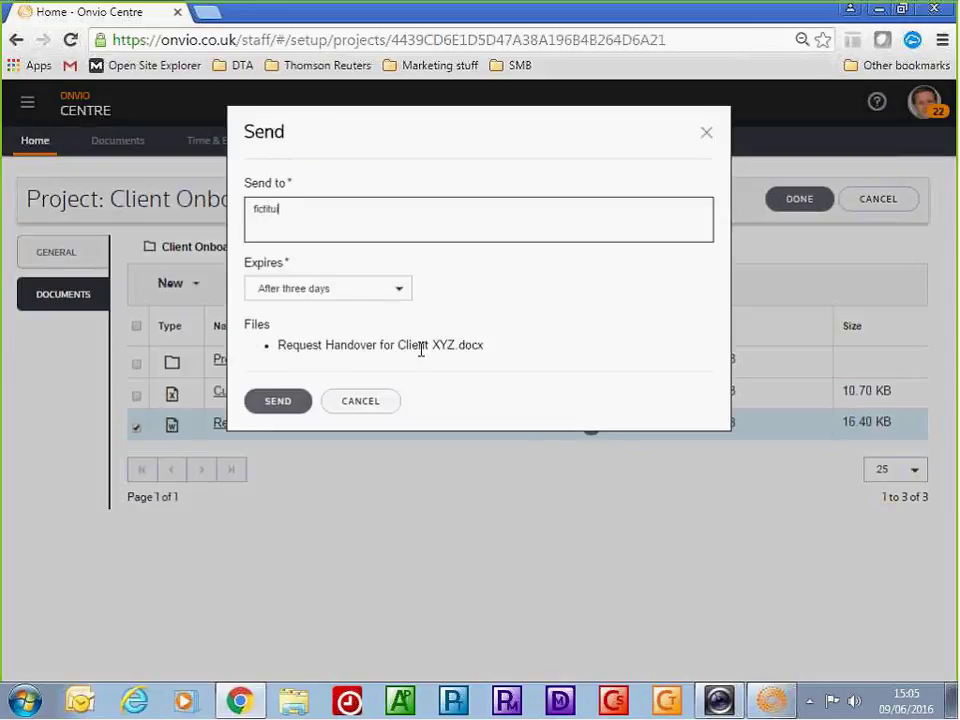
pyautogui.press('BackSpace')
pyautogui.write('ous')
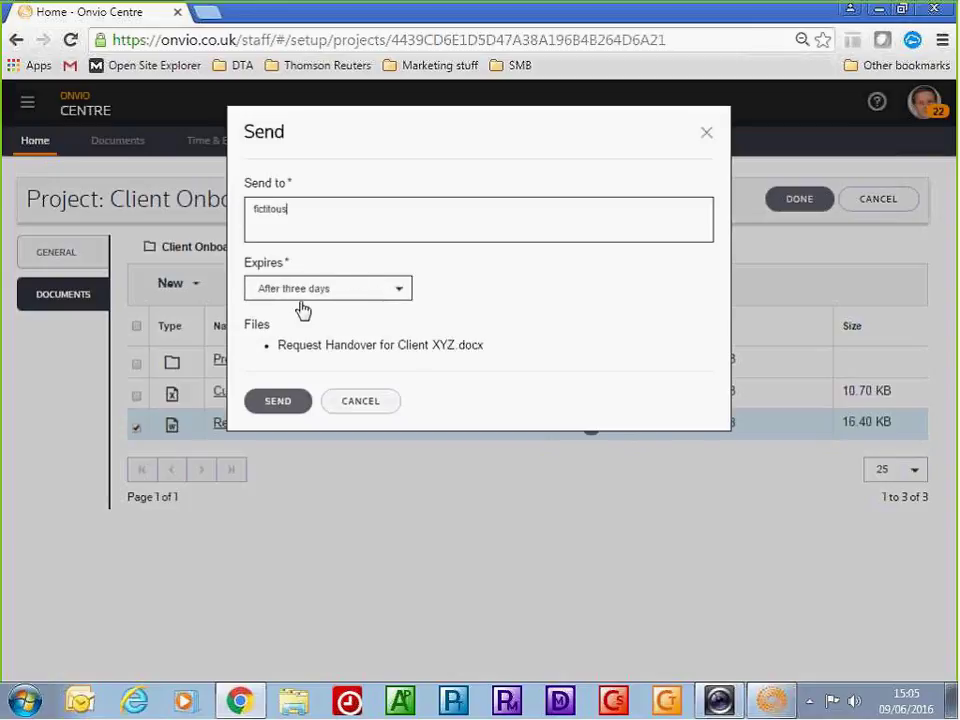
# Cancel the send and go to the Documents overview
pyautogui.click(355, 411)
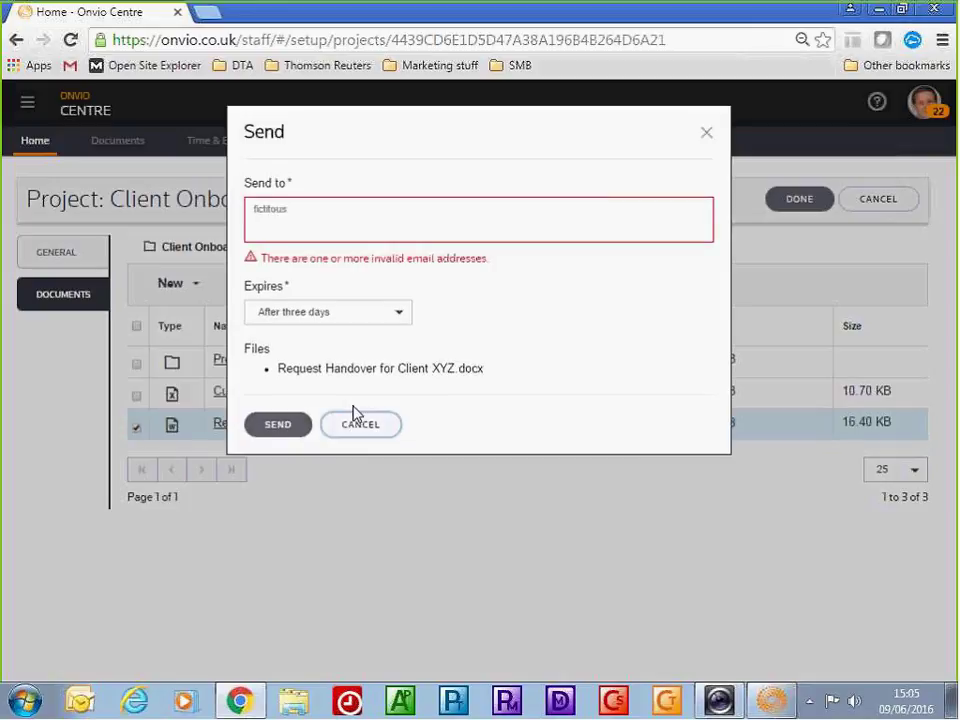
pyautogui.click(358, 428)
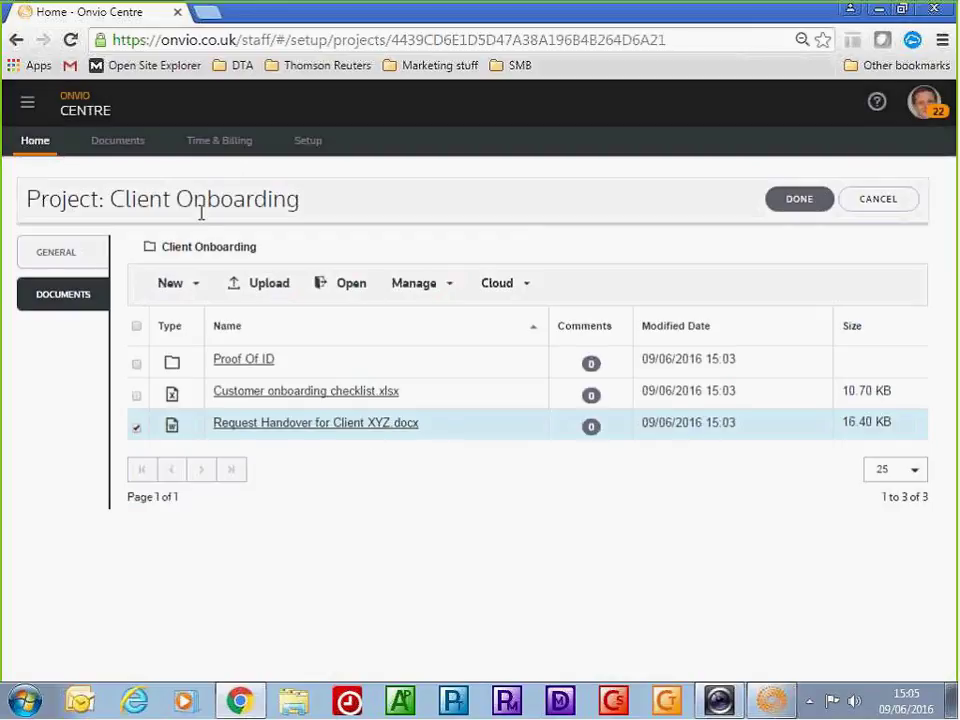
pyautogui.click(126, 145)
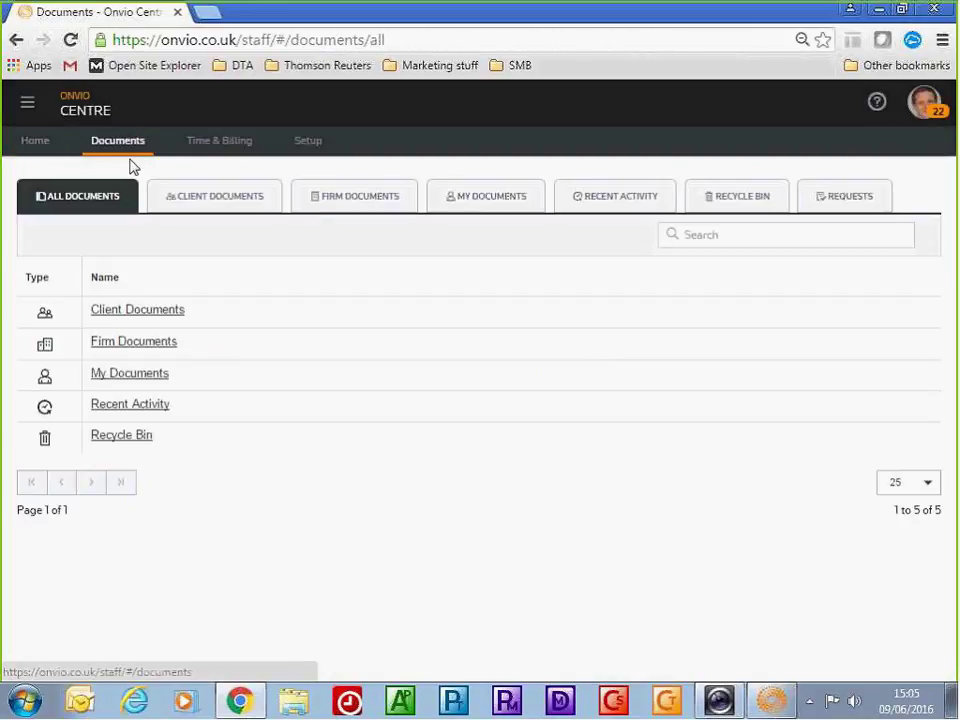
# Search documents for 'zeus' and open Zues123's Client Onboarding folder
pyautogui.click(716, 235)
pyautogui.write('z')
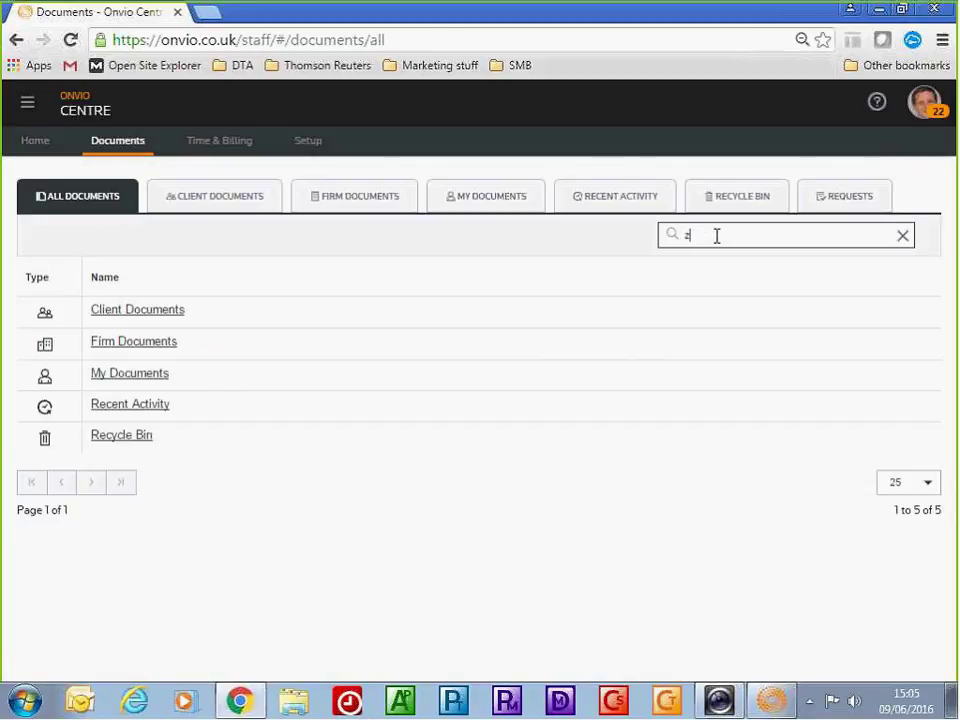
pyautogui.write('eus')
pyautogui.press('Return')
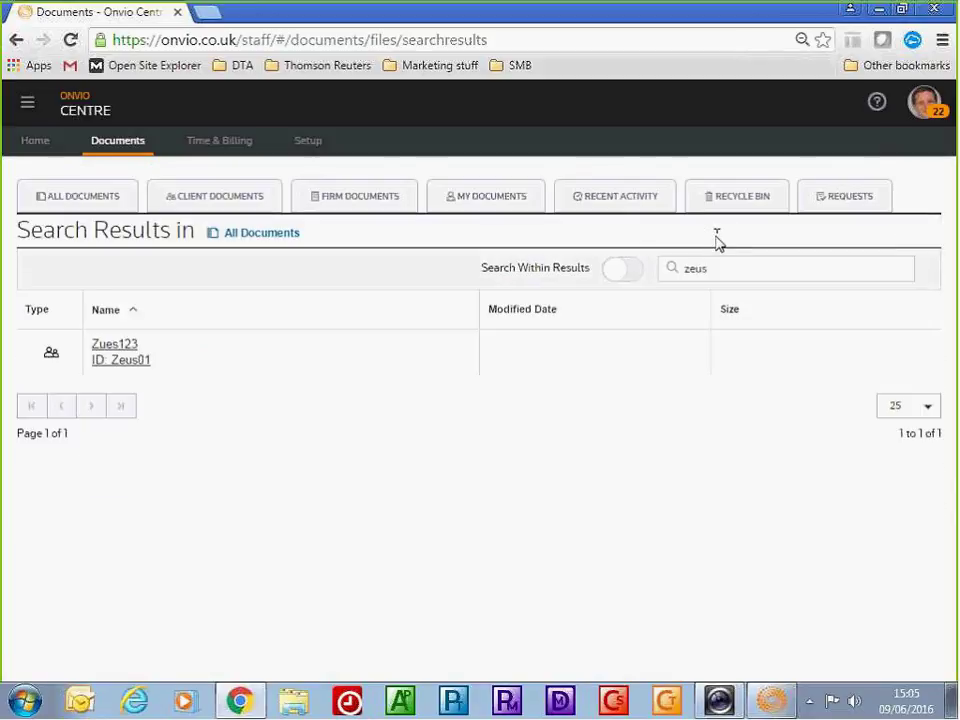
pyautogui.click(114, 356)
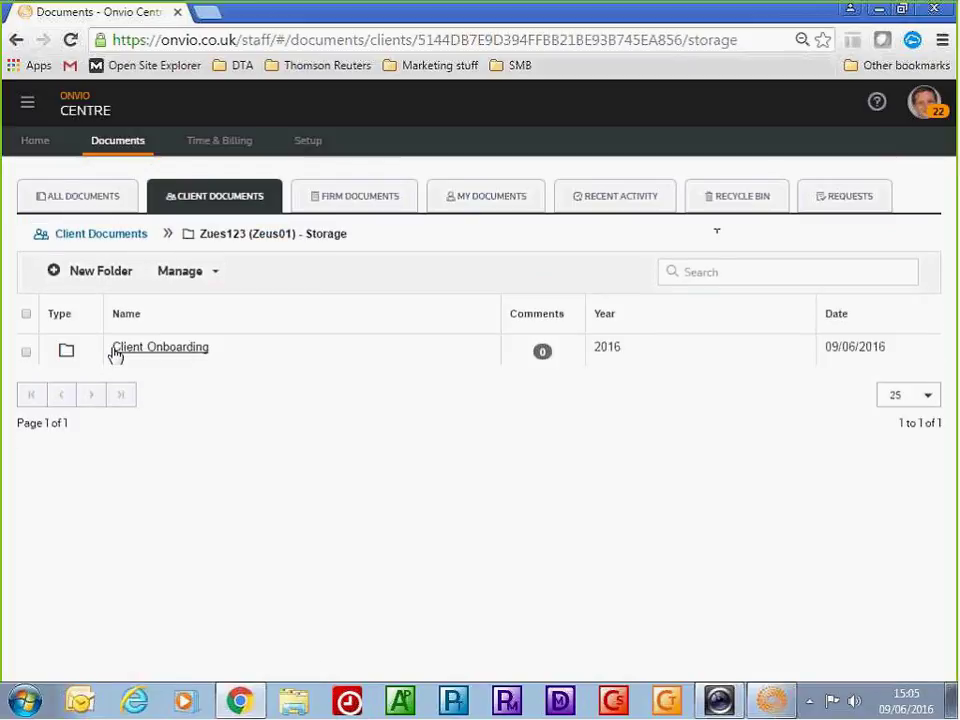
pyautogui.click(156, 357)
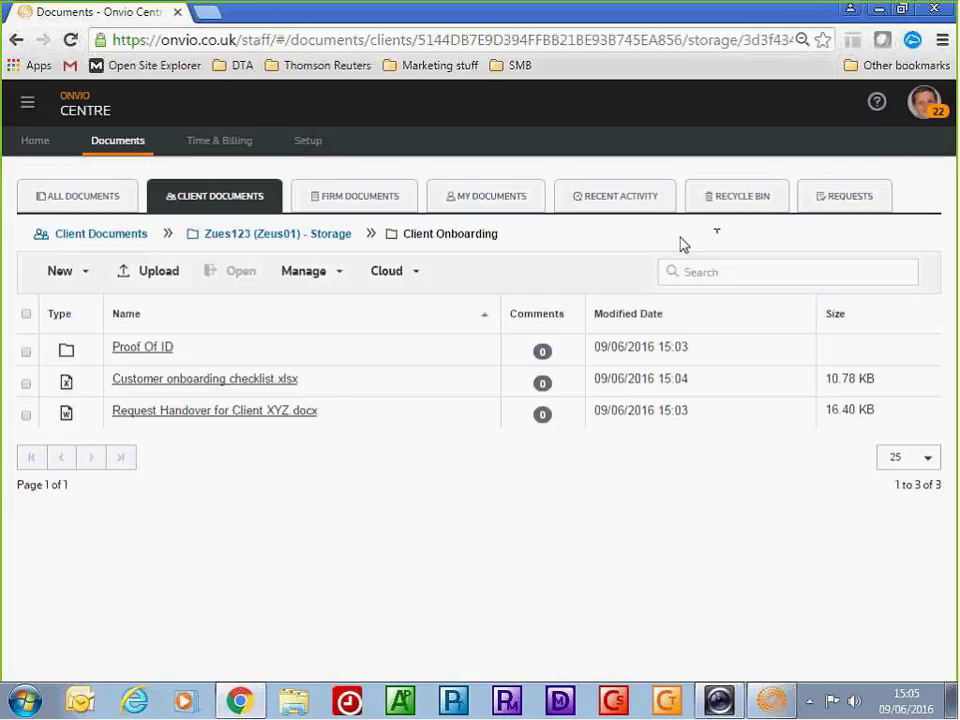
pyautogui.click(840, 205)
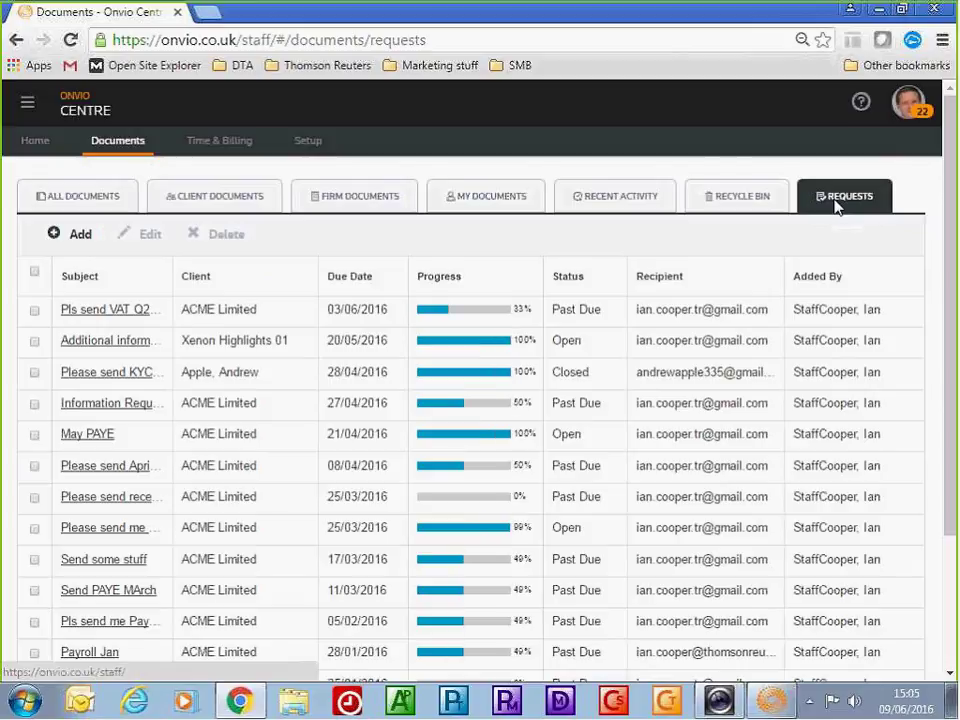
# Add a new document request with the subject 'Please send additional info'
pyautogui.click(81, 240)
pyautogui.click(105, 313)
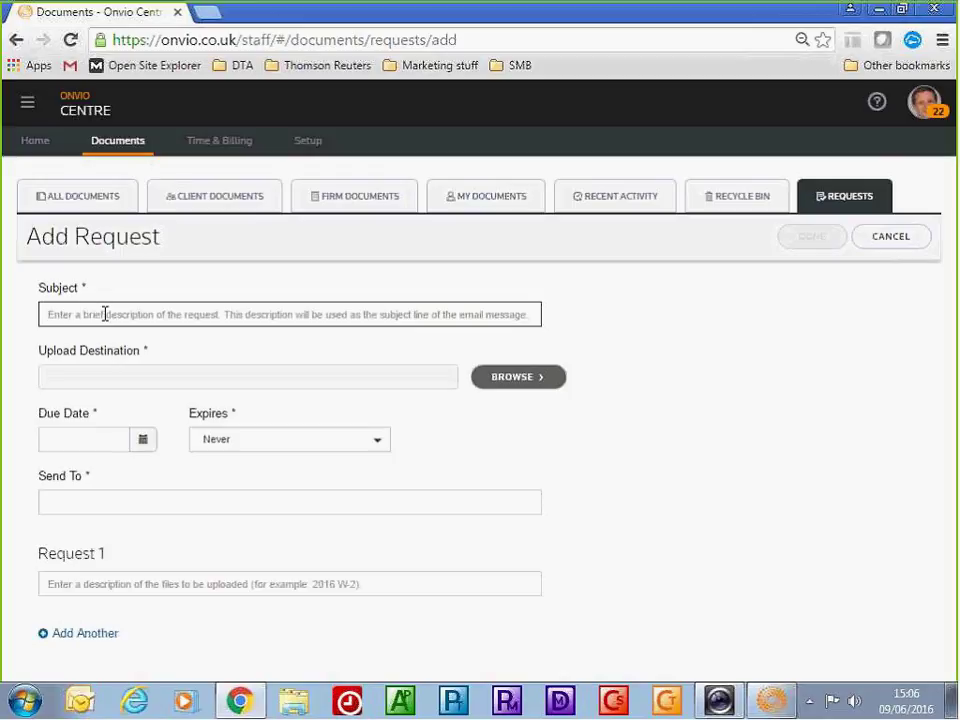
pyautogui.write('Please send')
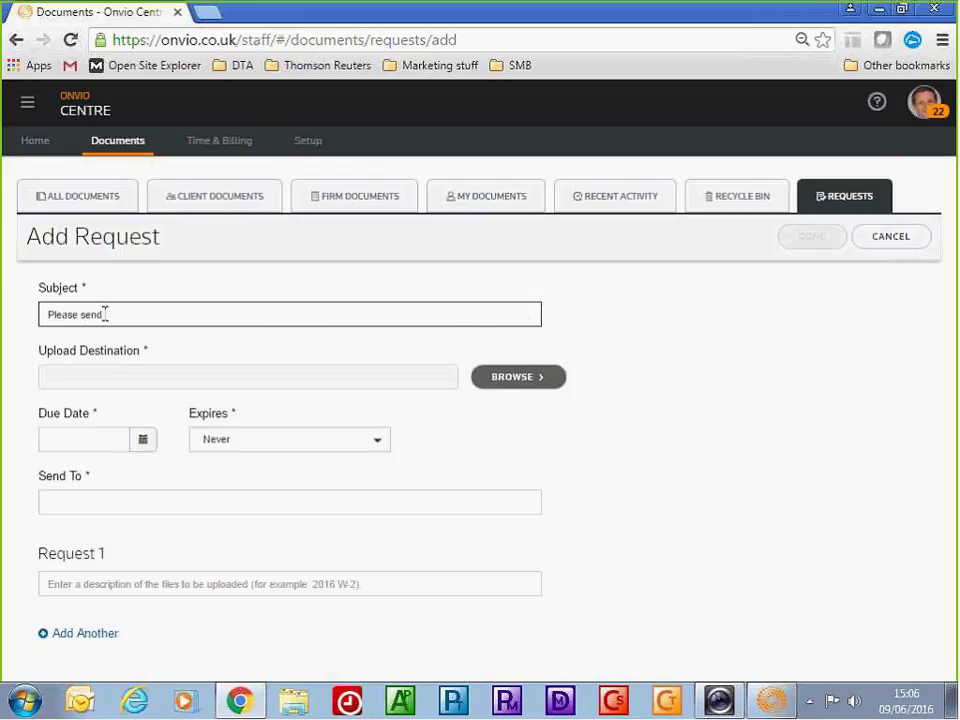
pyautogui.write(' additional Electricity')
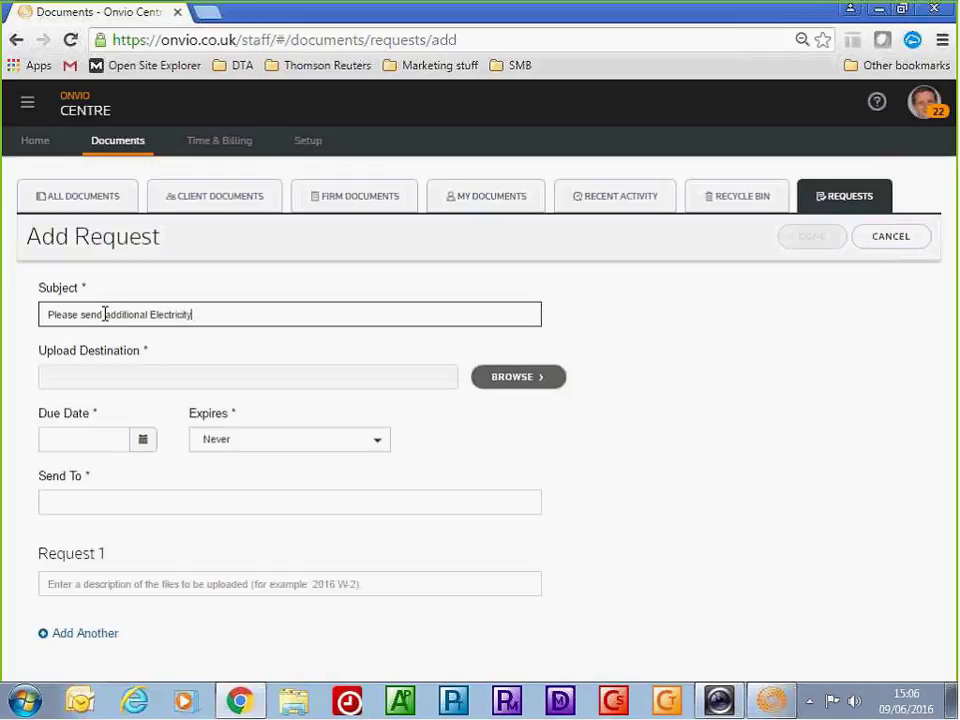
pyautogui.press('BackSpace')
pyautogui.press('BackSpace')
pyautogui.press('BackSpace')
pyautogui.press('BackSpace')
pyautogui.press('BackSpace')
pyautogui.press('BackSpace')
pyautogui.press('BackSpace')
pyautogui.press('BackSpace')
pyautogui.press('BackSpace')
pyautogui.press('BackSpace')
pyautogui.write('info')
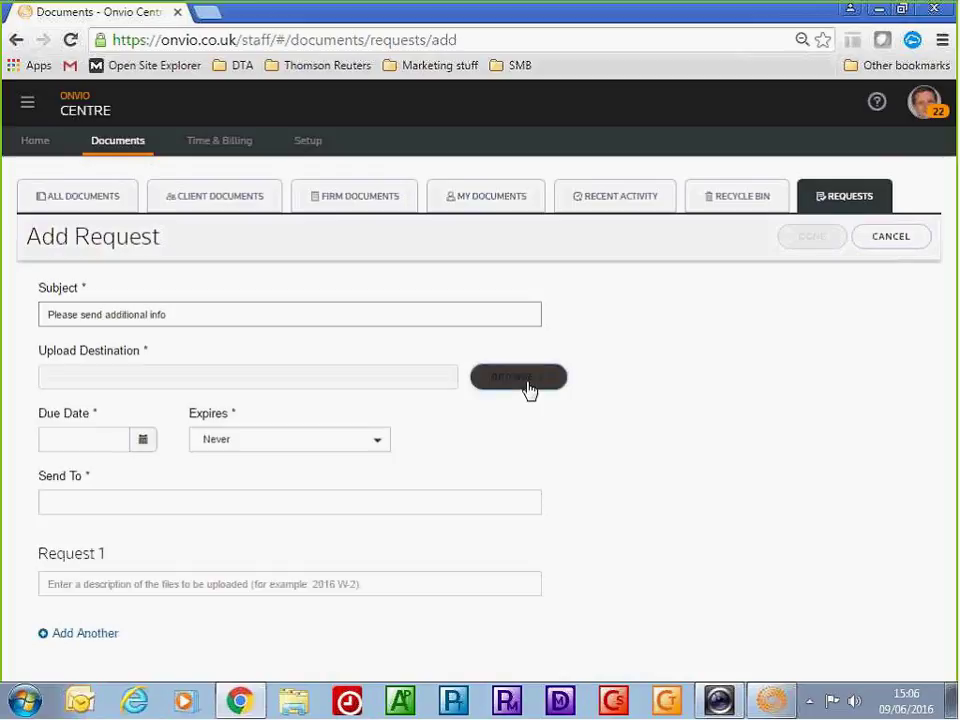
pyautogui.click(527, 386)
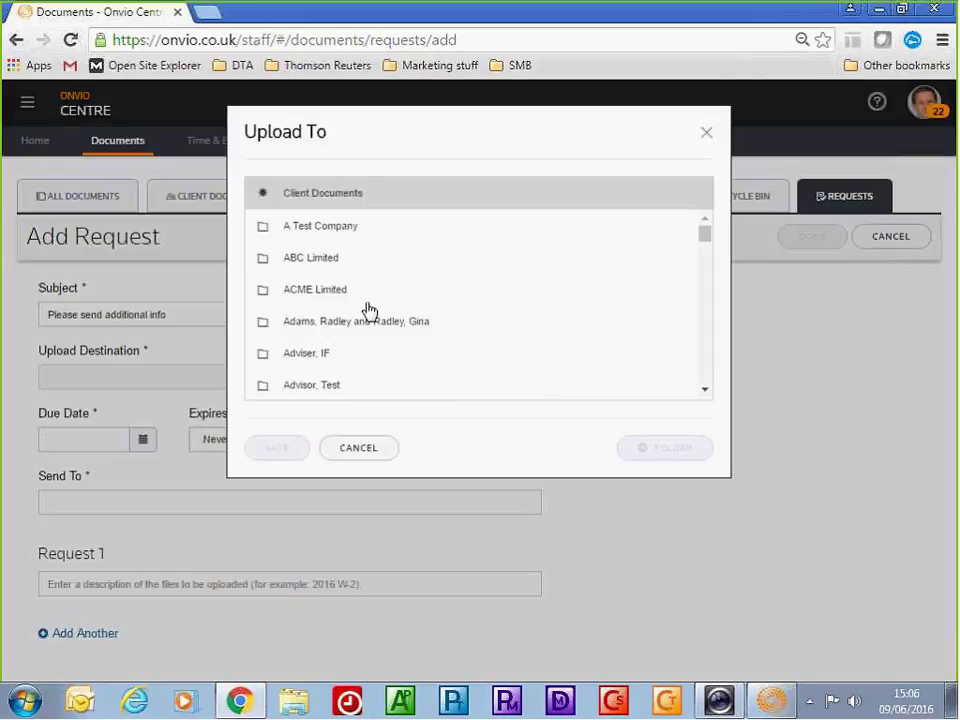
# Choose Zues123 > Client Onboarding as the request's upload destination and save it
pyautogui.moveTo(704, 238); pyautogui.dragTo(711, 386)
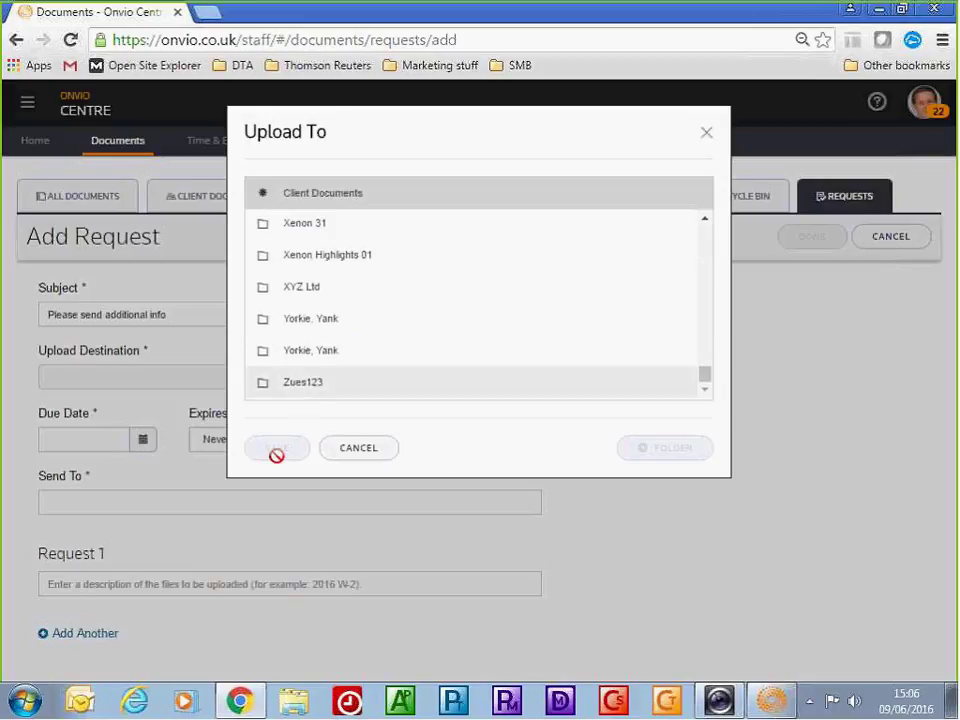
pyautogui.click(330, 385)
pyautogui.click(336, 237)
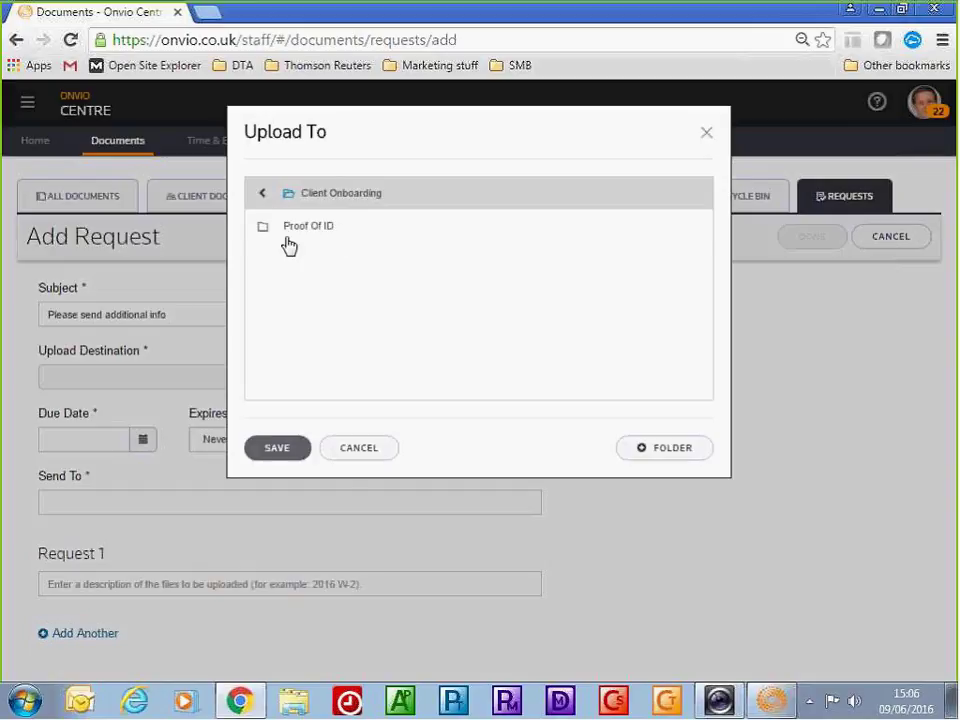
pyautogui.click(278, 451)
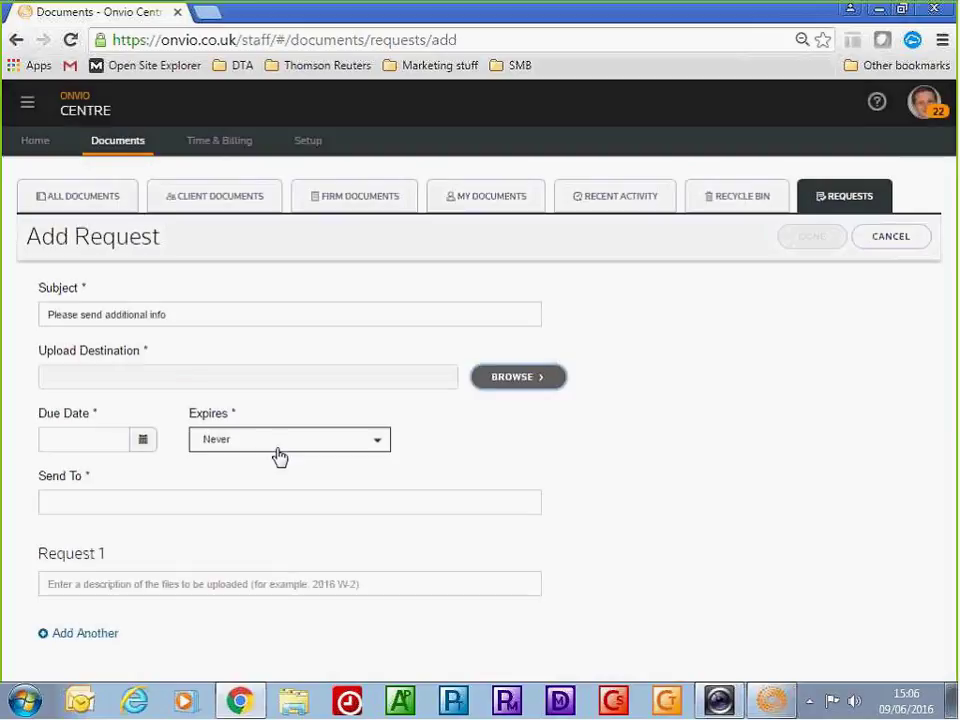
# Pick June 10 (06/10/2016) as the due date and enter the client's e-mail address in Send To
pyautogui.click(143, 441)
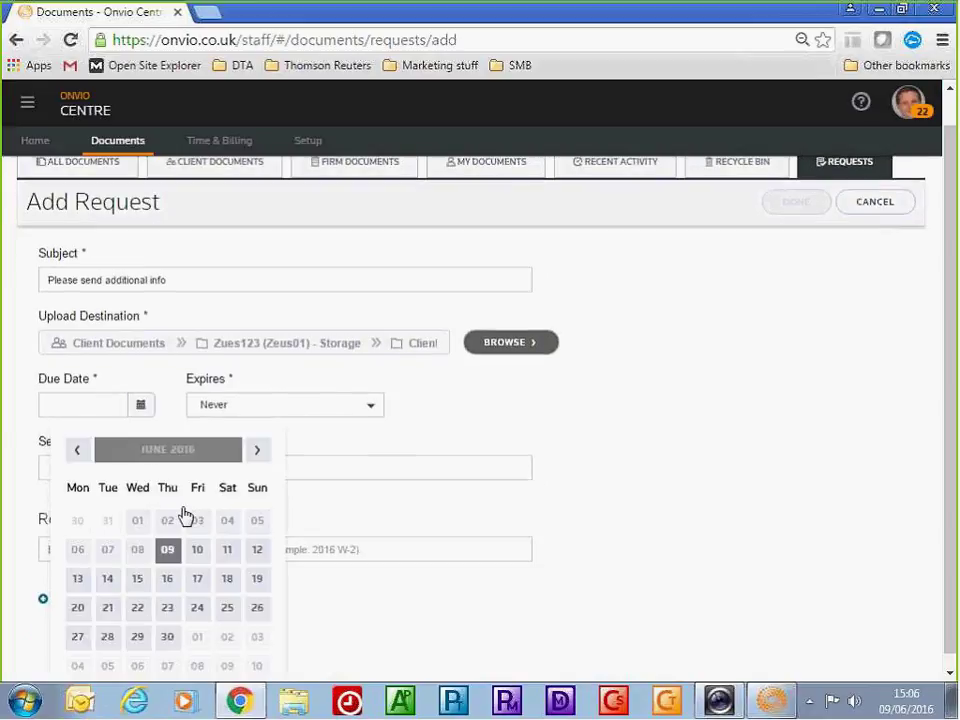
pyautogui.click(197, 556)
pyautogui.click(126, 494)
pyautogui.press('Tab')
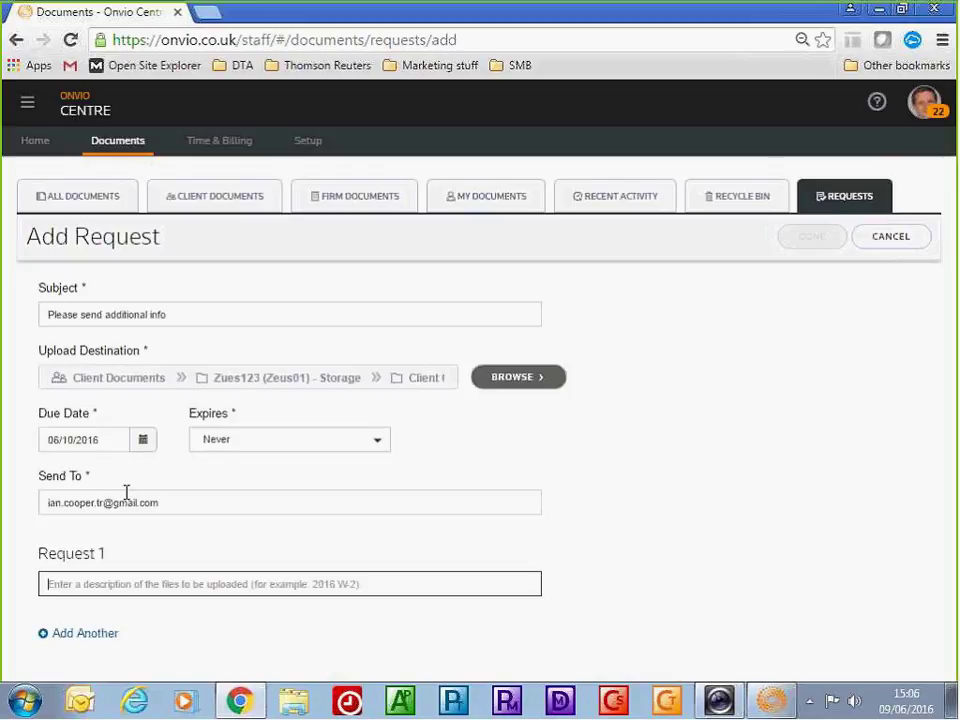
# Enter 'Please send stuff' as the first request item, fixing its typo, and add a second item
pyautogui.write('Pl')
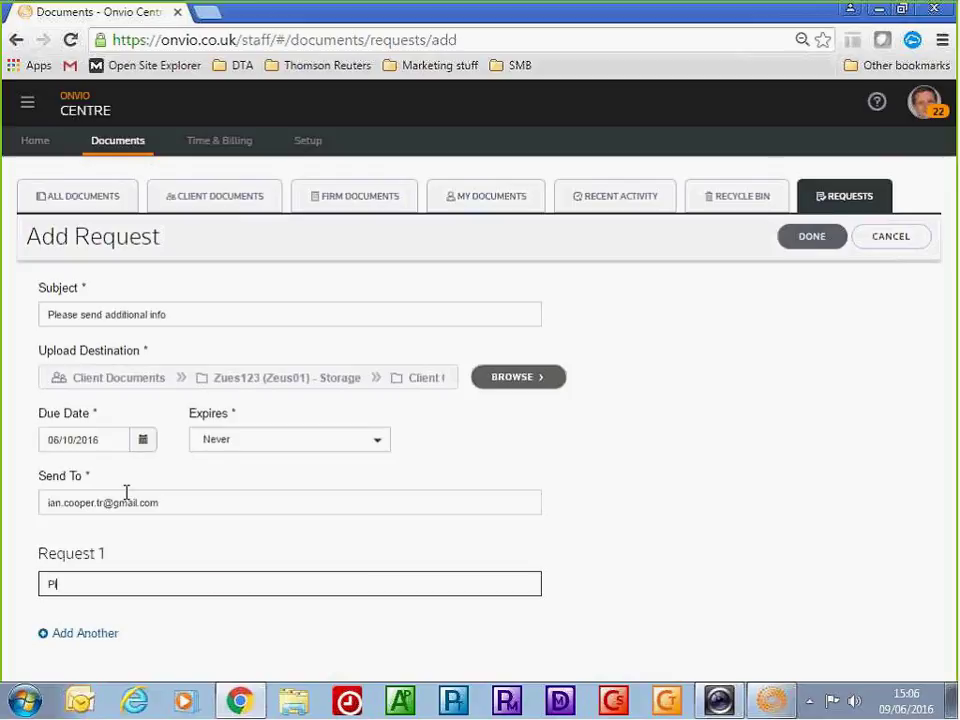
pyautogui.write('ease send stuuf')
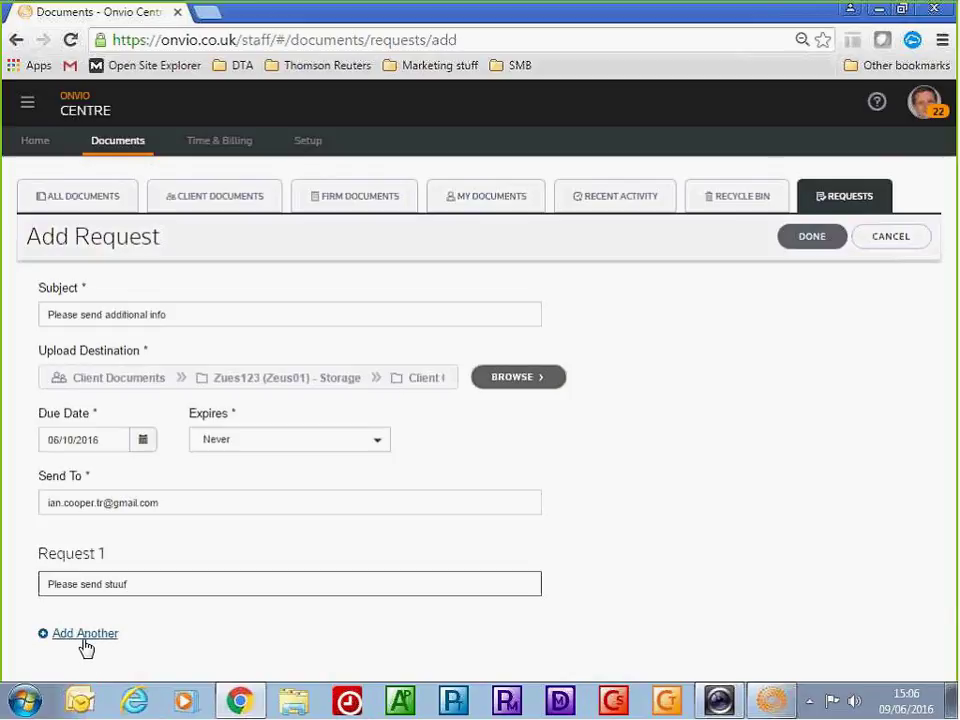
pyautogui.click(83, 636)
pyautogui.scroll(-1, 200, 560)
pyautogui.click(118, 518)
pyautogui.press('BackSpace')
pyautogui.press('BackSpace')
pyautogui.write('ff')
pyautogui.press('Tab')
# Enter 'Please send more stuff' as the second item and finish the request with Done
pyautogui.write('Please se')
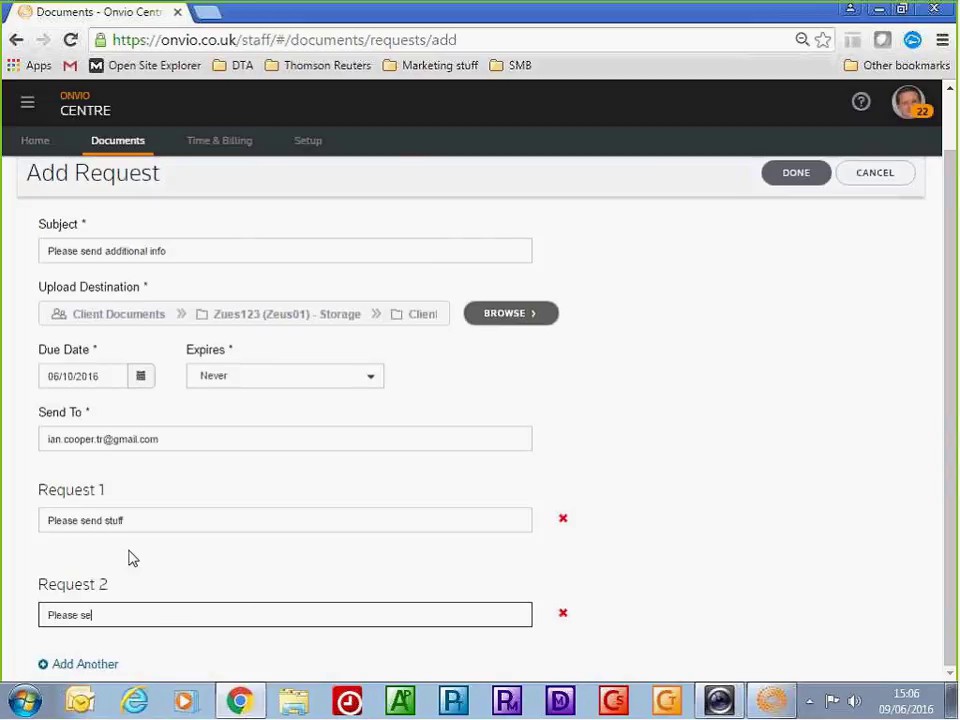
pyautogui.write('nd more stuff')
pyautogui.click(799, 184)
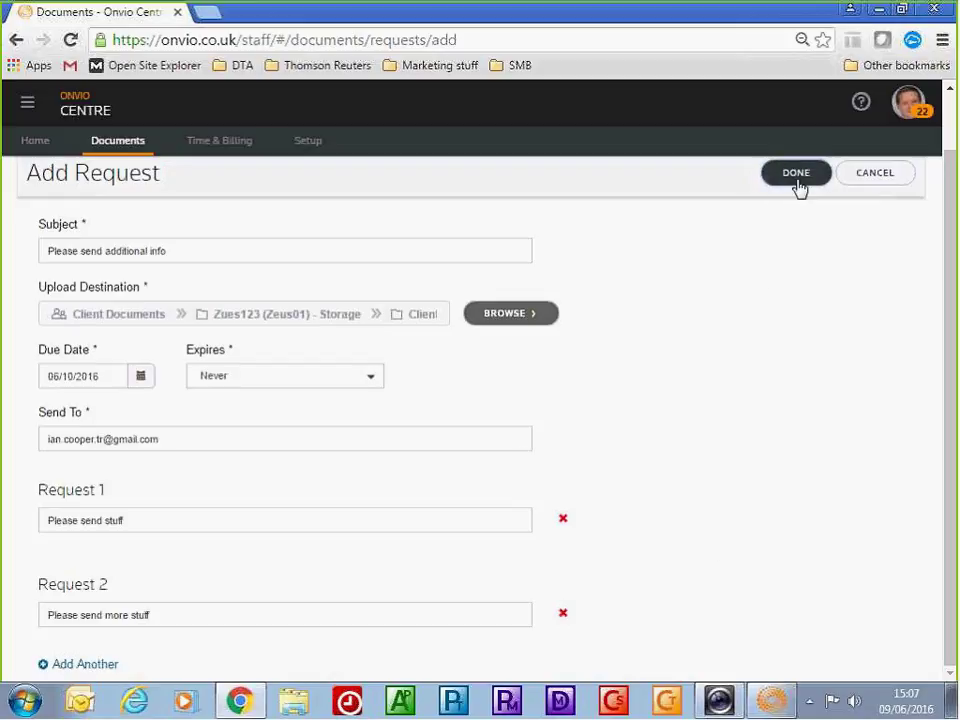